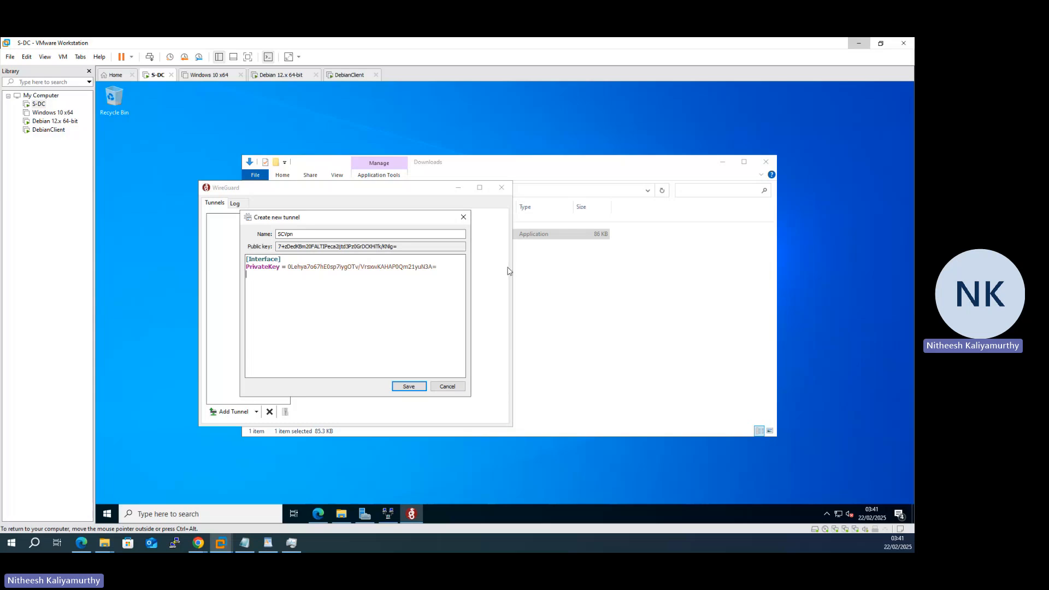
- Bring the network diagram PDF in Edge to the front over VMware
left_click(80, 549)
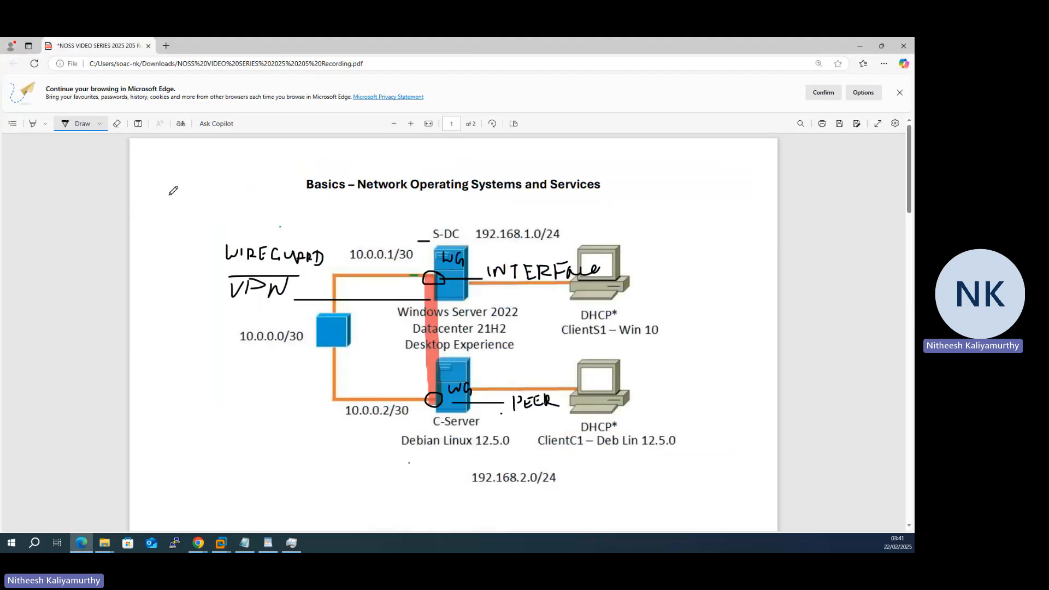
- Switch the Edge Draw pen to orange ink
left_click(100, 124)
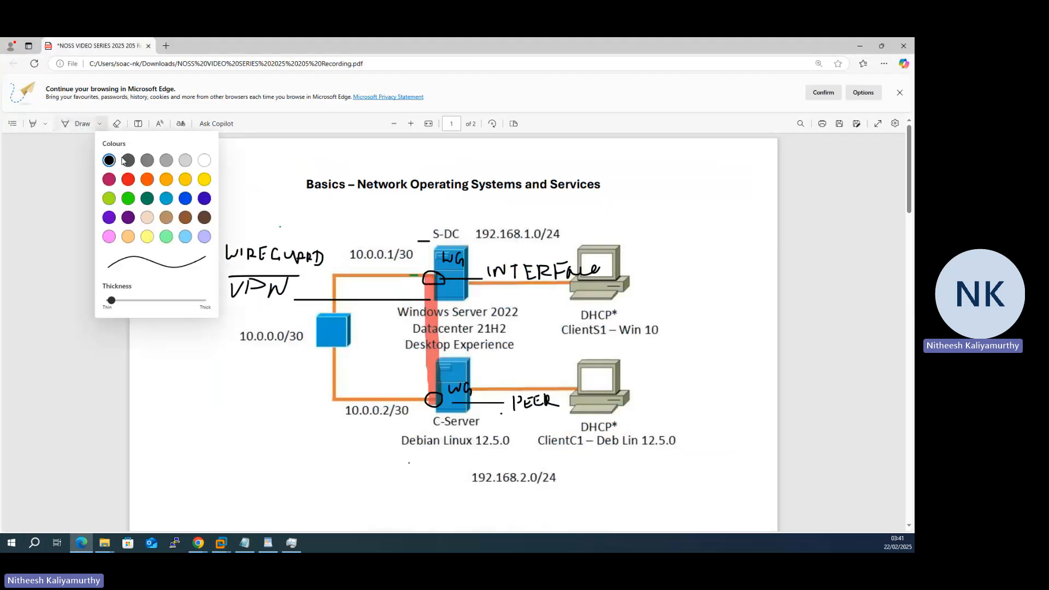
left_click(147, 179)
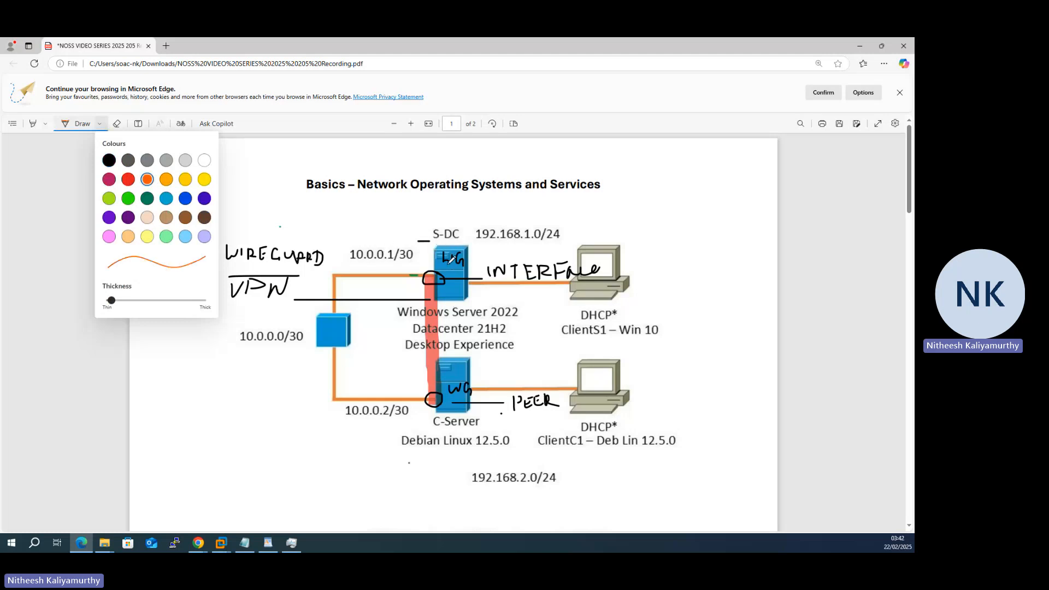
left_click(433, 265)
- Ink Pv, Pu, Port and Ad above S-DC, underline them, and return to WireGuard
mouse_move(431, 267)
left_mouse_down()
mouse_move(426, 208)
mouse_move(404, 208)
mouse_move(407, 195)
mouse_move(411, 208)
mouse_move(437, 208)
mouse_move(444, 197)
mouse_move(449, 206)
left_mouse_up()
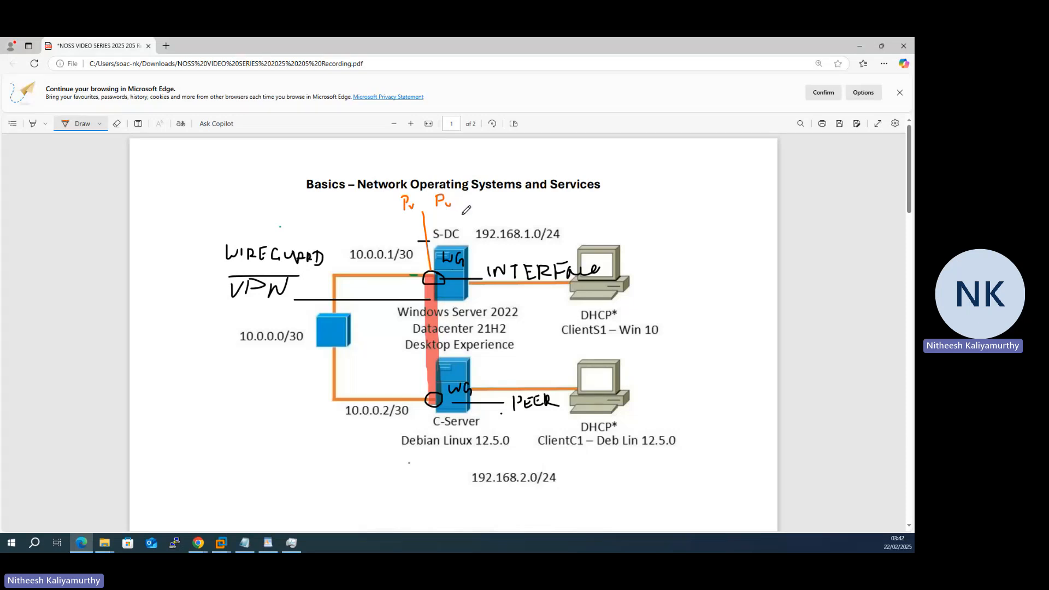
mouse_move(471, 195)
left_mouse_down()
mouse_move(471, 208)
mouse_move(497, 199)
mouse_move(534, 208)
left_mouse_up()
left_click_drag(399, 217, 458, 211)
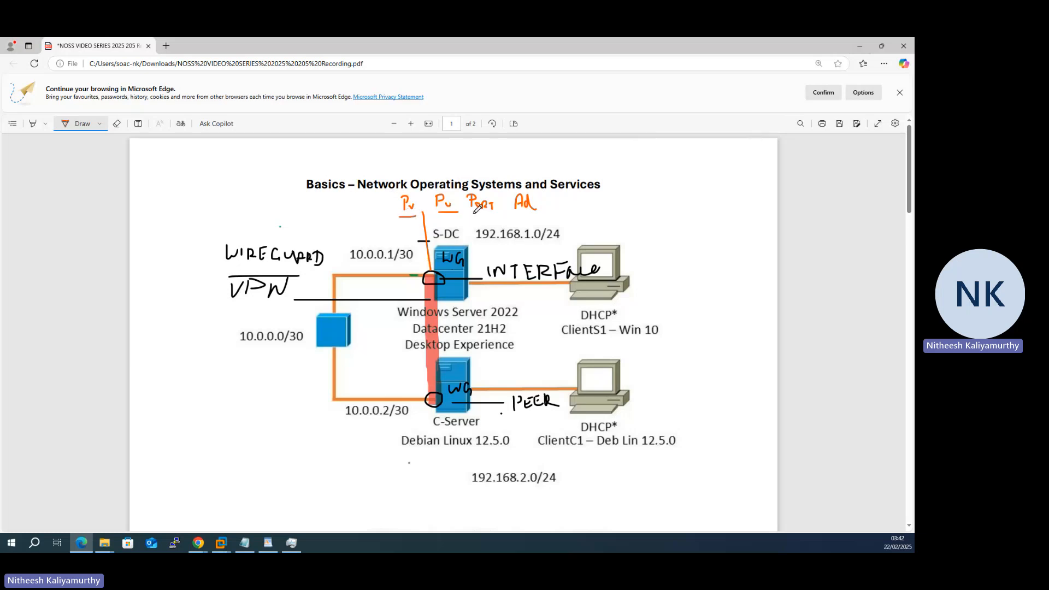
left_click(859, 50)
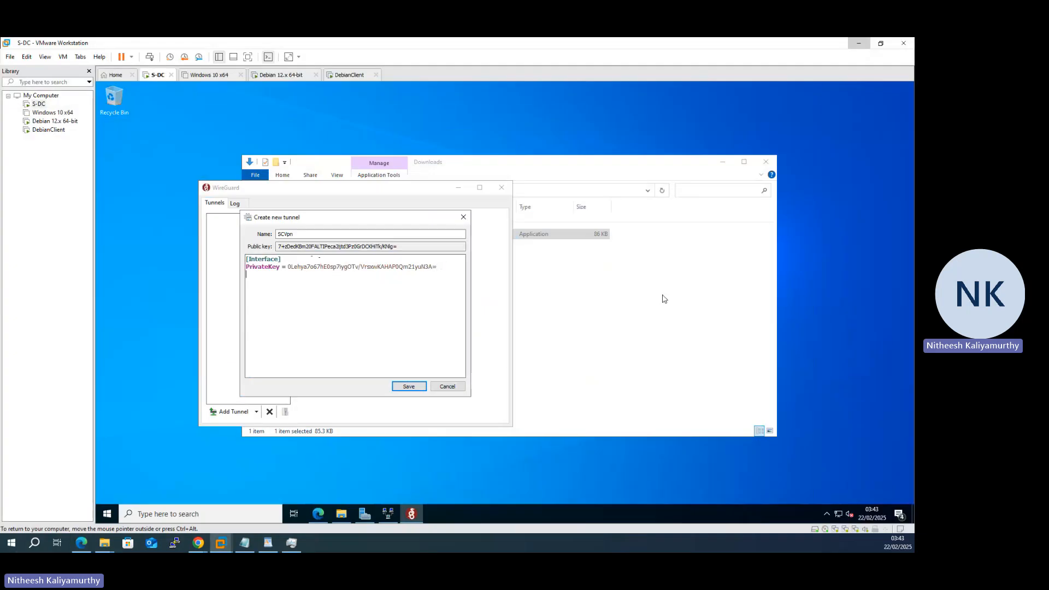
- Add 'ListenPort = 65000' and begin an 'Address =' line, then show the diagram again
type("ListenPort = 65000")
key("Return")
type("Address =")
left_click(80, 542)
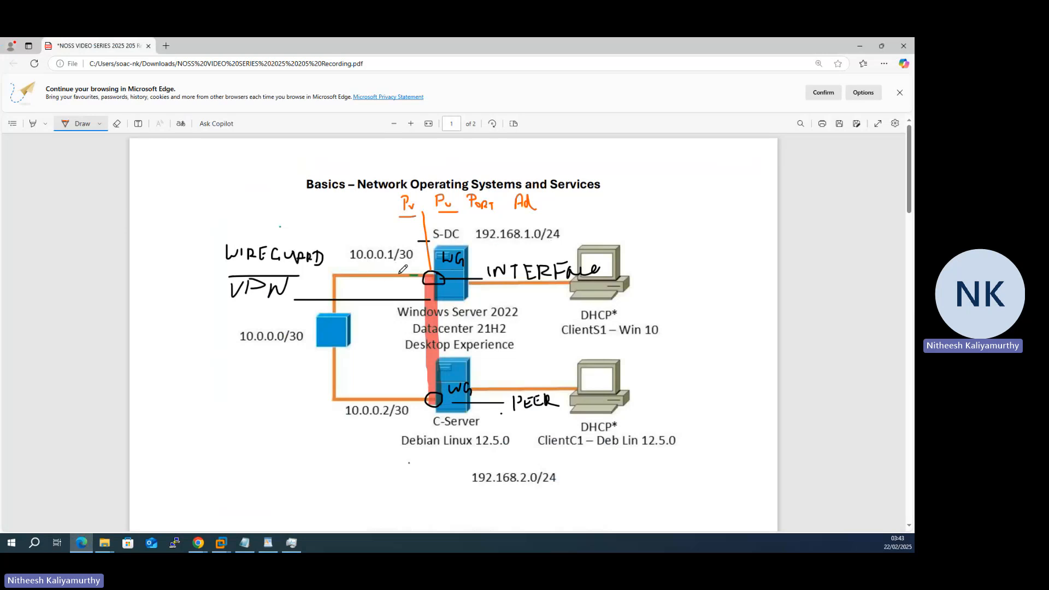
- Complete the interface Address as 172.16.0.1/24, then bring the diagram back
left_click(861, 48)
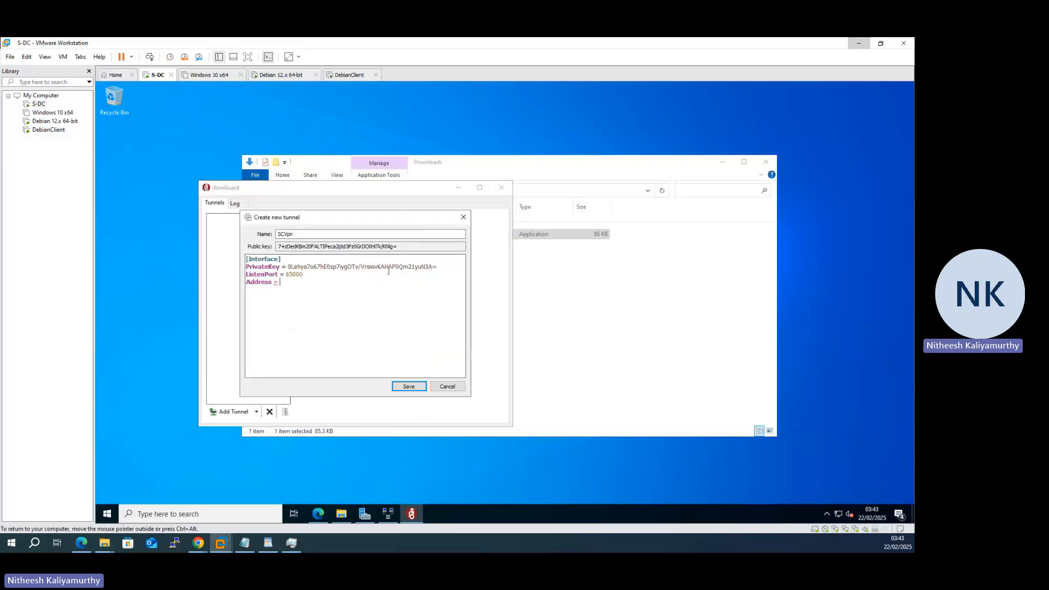
type("172.16.0.1/24")
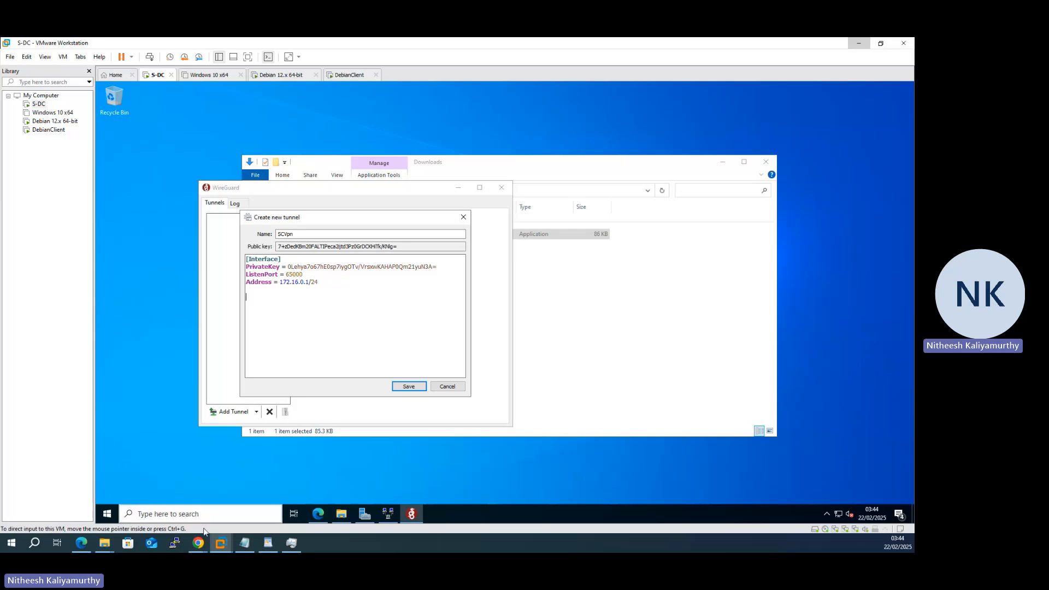
left_click(83, 544)
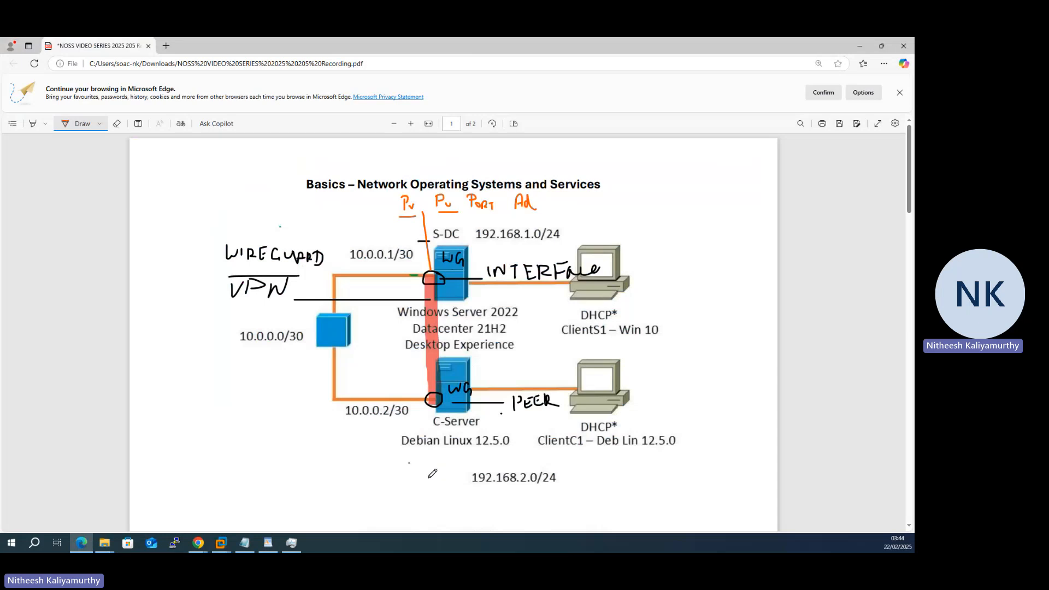
- Write Pu, AIP, End and Per in orange below C-Server, then minimize Edge
mouse_move(247, 482)
left_mouse_down()
mouse_move(258, 464)
mouse_move(250, 473)
mouse_move(264, 474)
left_mouse_up()
mouse_move(300, 482)
left_mouse_down()
mouse_move(302, 471)
mouse_move(316, 482)
mouse_move(320, 468)
mouse_move(324, 481)
mouse_move(364, 482)
mouse_move(370, 468)
left_mouse_up()
mouse_move(360, 474)
left_mouse_down()
mouse_move(372, 482)
mouse_move(381, 468)
mouse_move(377, 483)
left_mouse_up()
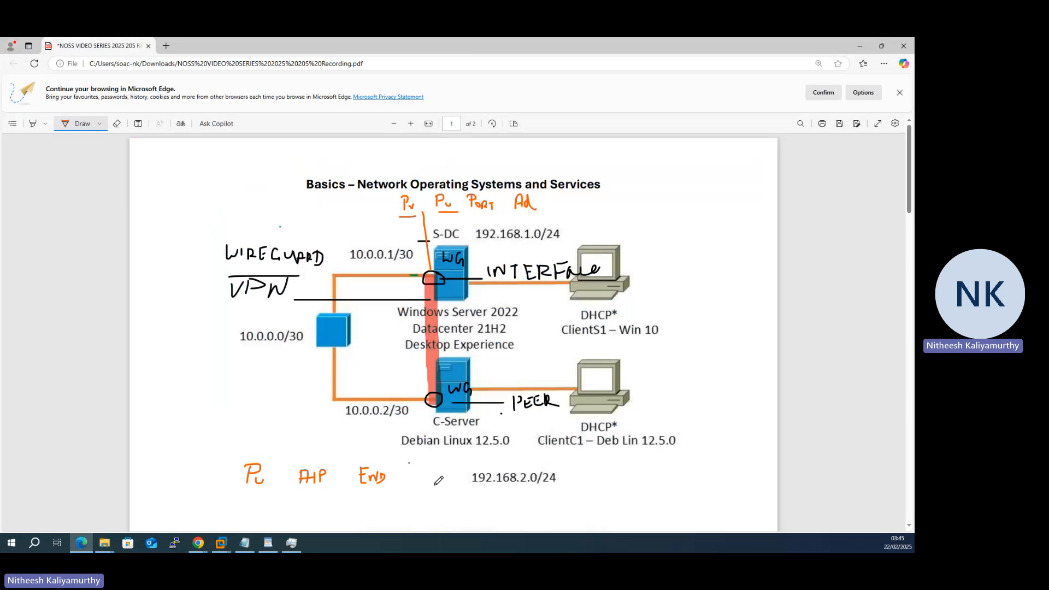
mouse_move(416, 465)
left_mouse_down()
mouse_move(417, 483)
mouse_move(437, 470)
mouse_move(440, 482)
left_mouse_up()
left_click(860, 46)
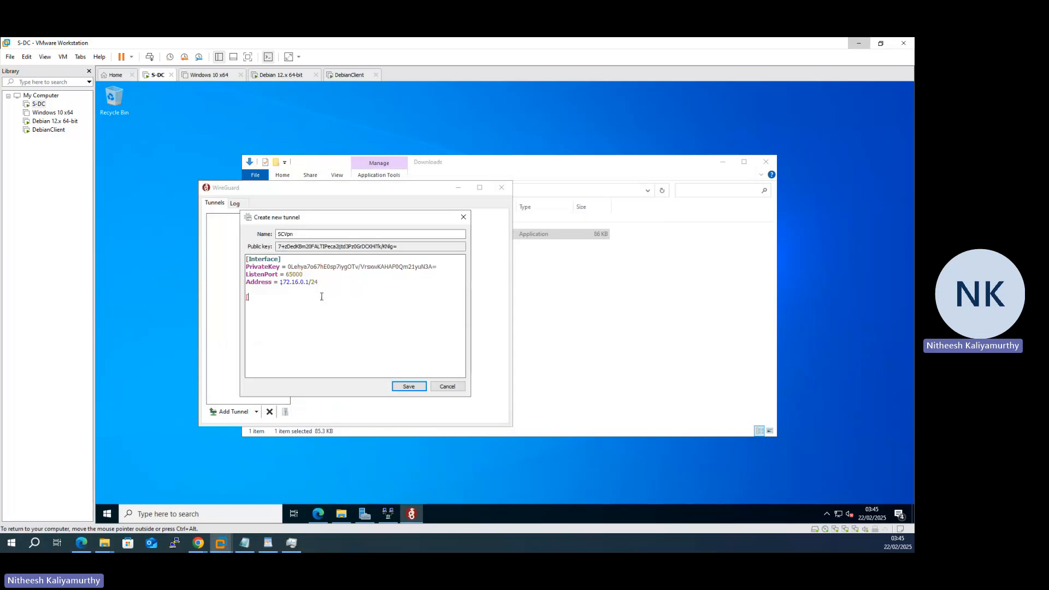
- Add a [Peer] section with PublicKey 'dumy' and AllowedIPs 172.16.0.2/32
type("Peer")
type("]")
type("ublic")
type("Key")
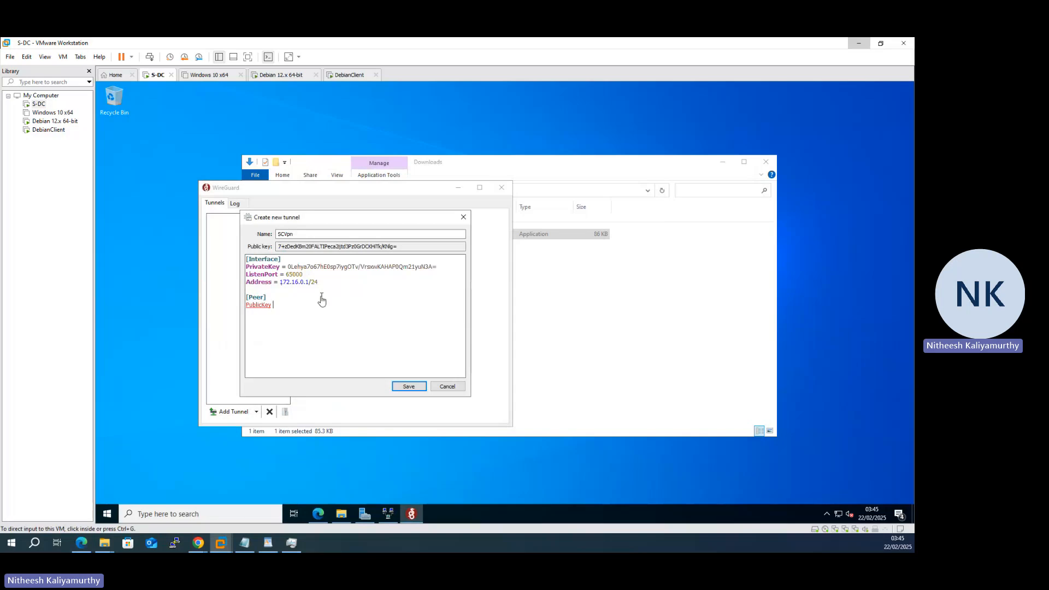
type(" =")
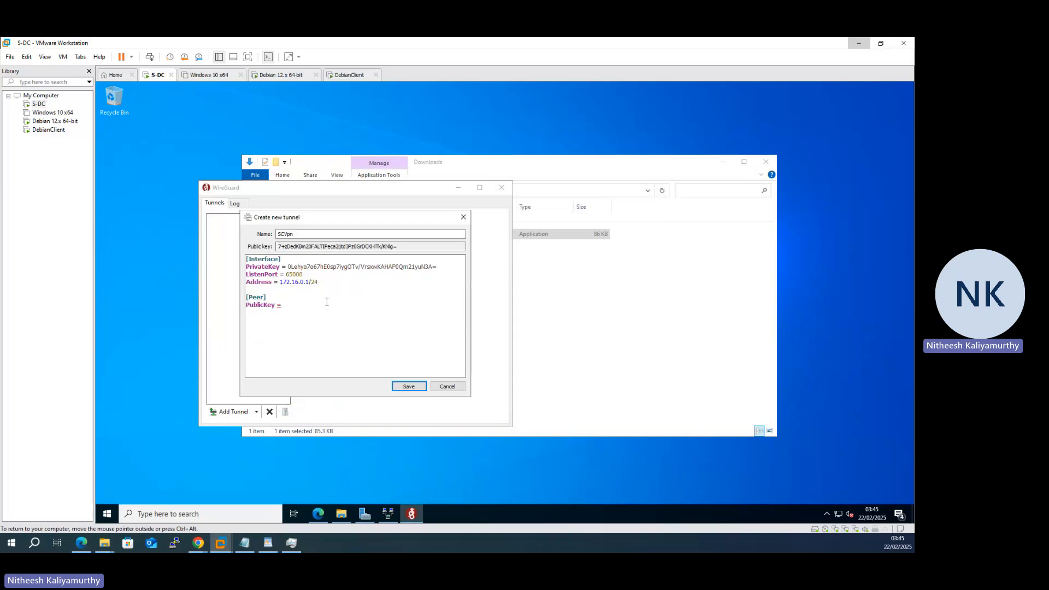
type(" dumy")
type("lowed")
type("IPs")
type(" = ")
type("1")
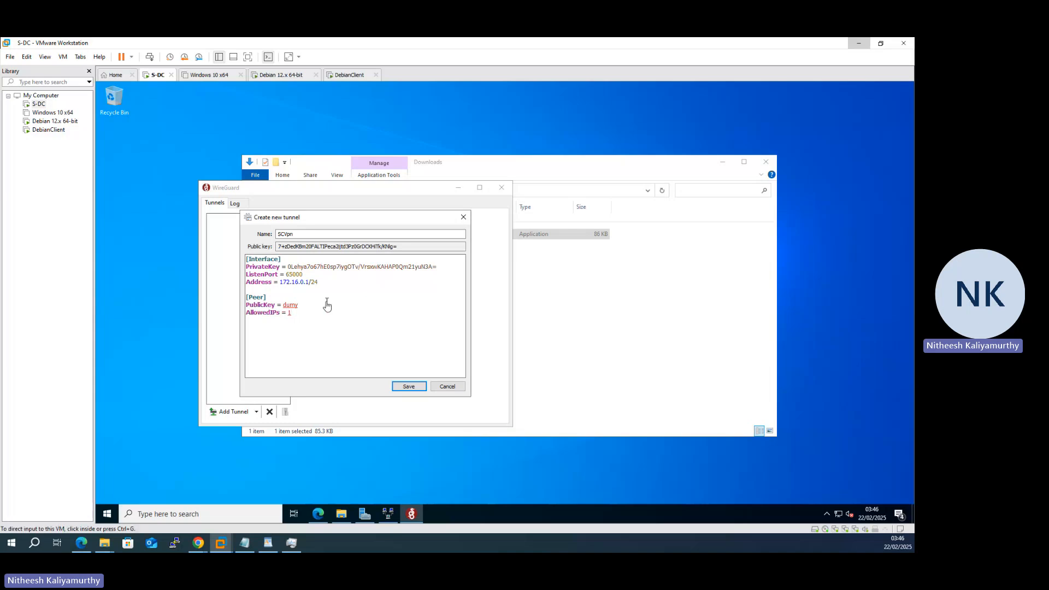
left_click(327, 321)
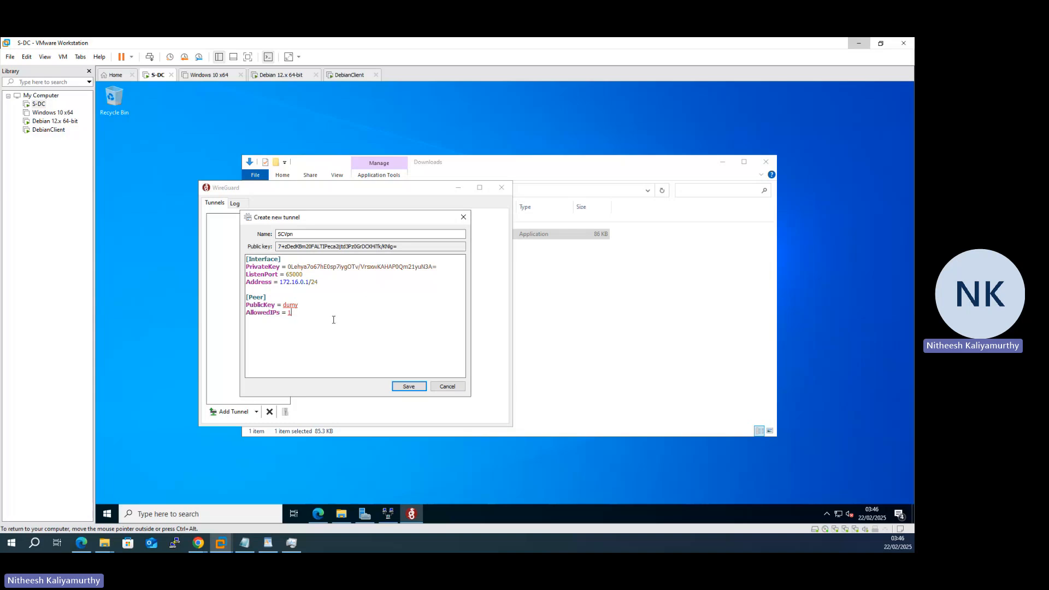
type("72.16.0.2/32")
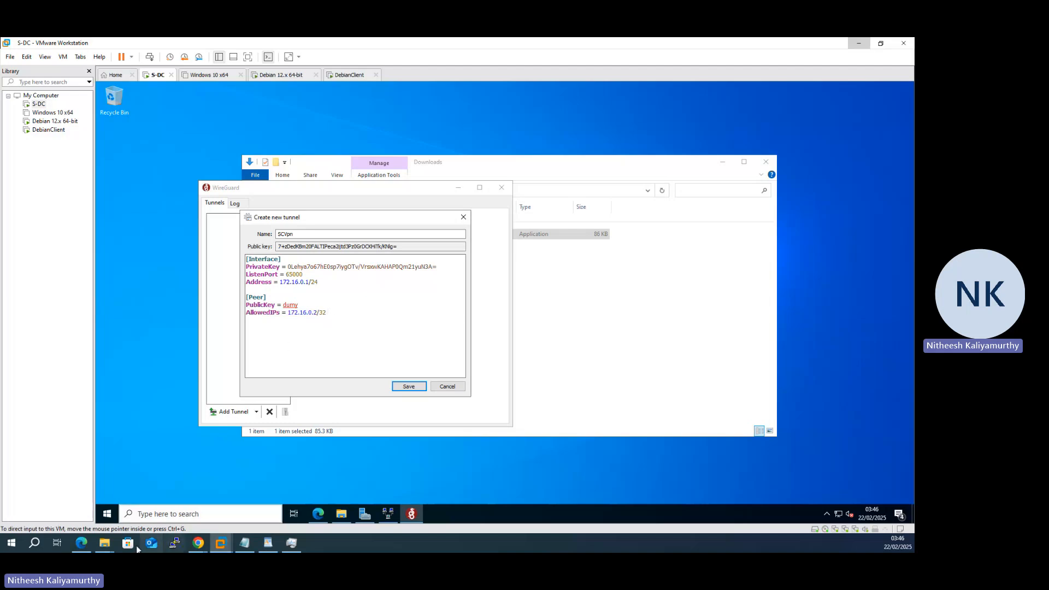
left_click(83, 545)
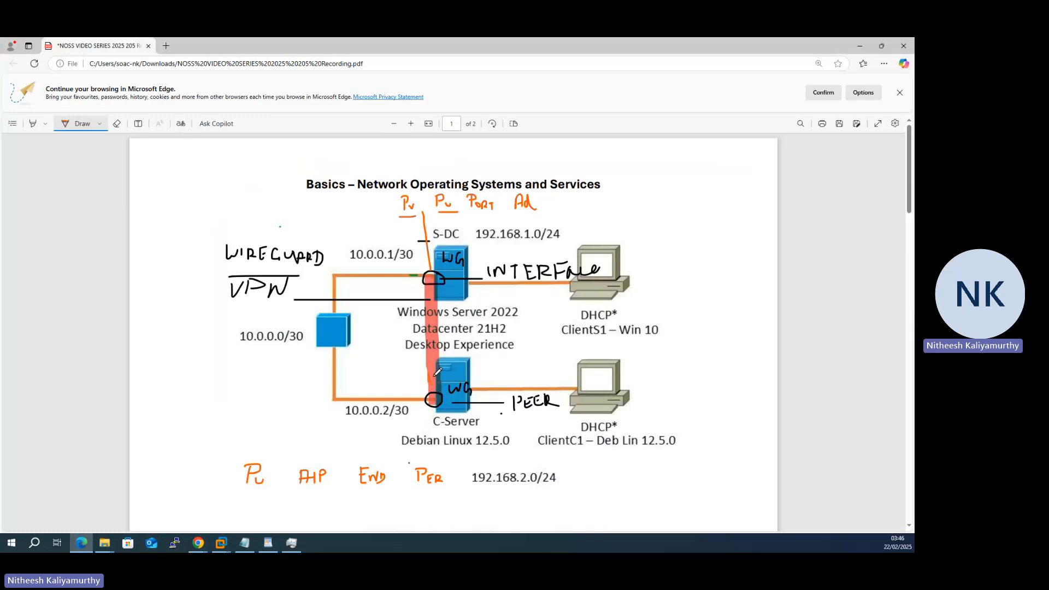
- Mark C-Server with a short orange stroke and go back to WireGuard
mouse_move(430, 374)
left_mouse_down()
mouse_move(452, 383)
mouse_move(449, 349)
mouse_move(469, 375)
left_mouse_up()
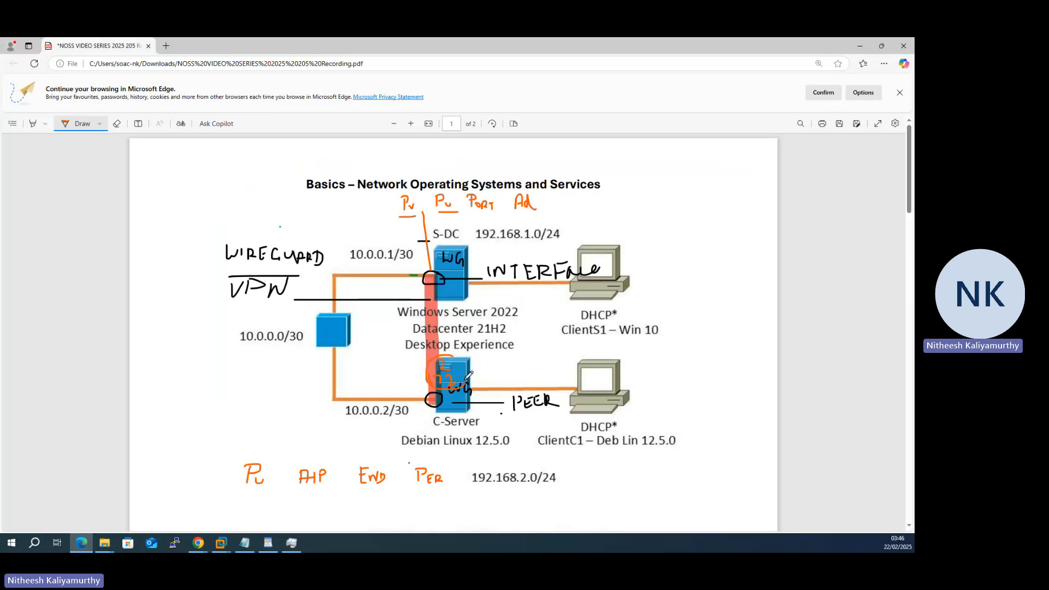
left_click(860, 45)
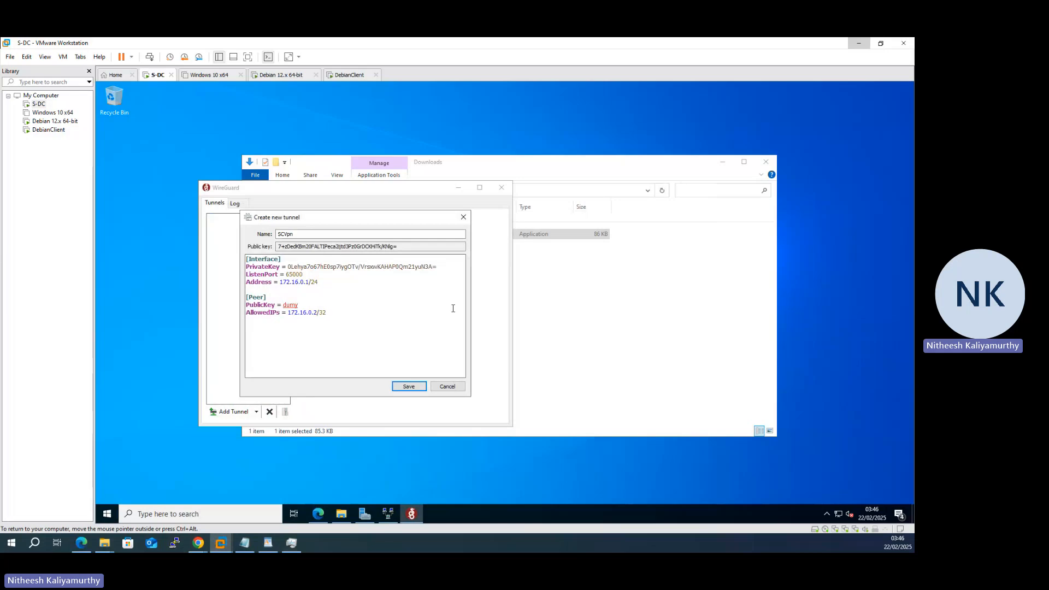
- Add 192.168.2.0/24 to AllowedIPs, plus Endpoint 10.0.0.2:65000 and PersistentKeepalive 25
type("192.168")
type(".2.0/24")
type("E")
type("nd")
type("point")
type(" =")
type("10.0.0.")
type("2")
type(":6500")
type("0")
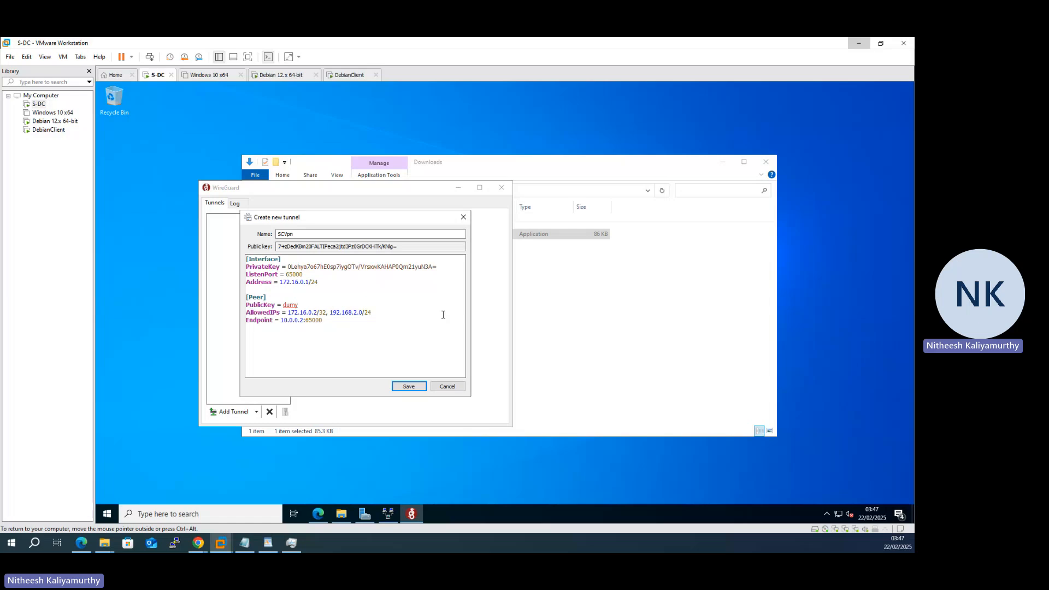
key("Return")
type("PersistentKeepalive = 25")
left_click_drag(299, 305, 285, 304)
left_click(325, 294)
- Attempt saving, dismiss the key decoding error, and delete the 'dumy' placeholder key
left_click(407, 386)
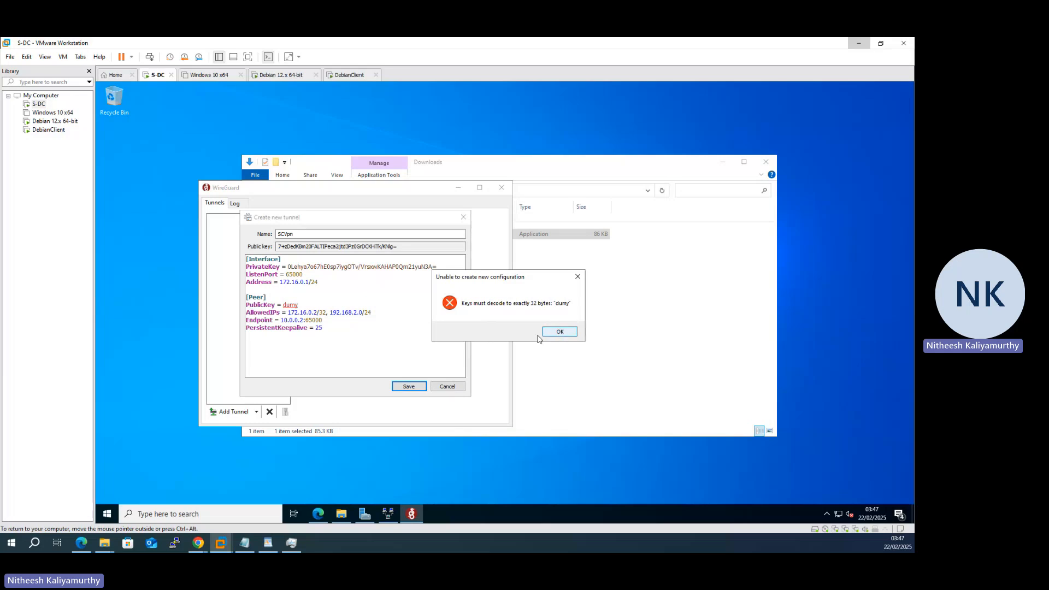
left_click(558, 332)
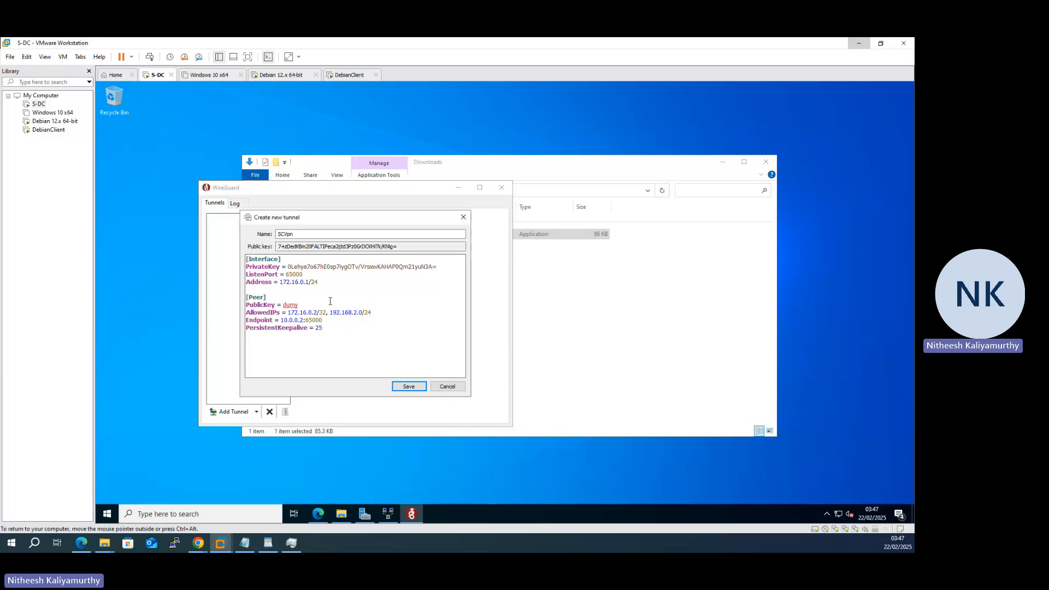
key("BackSpace")
key("BackSpace")
key("BackSpace")
key("BackSpace")
- Copy the interface PrivateKey value
left_click_drag(446, 266, 289, 268)
right_click(289, 267)
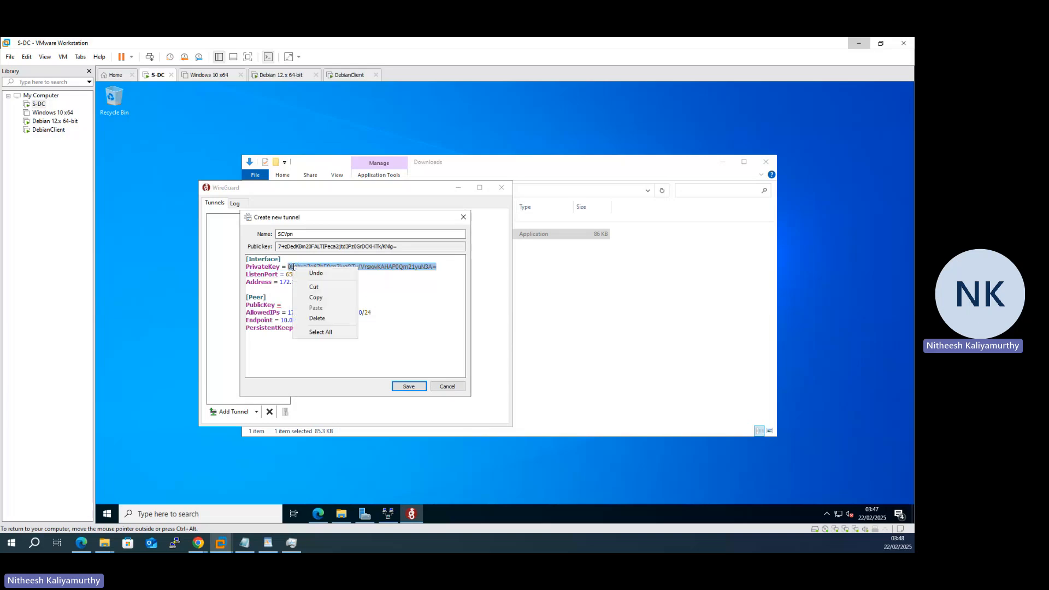
left_click(315, 299)
- Paste the copied key as the peer PublicKey and save the SCVpn tunnel
left_click(305, 302)
right_click(304, 303)
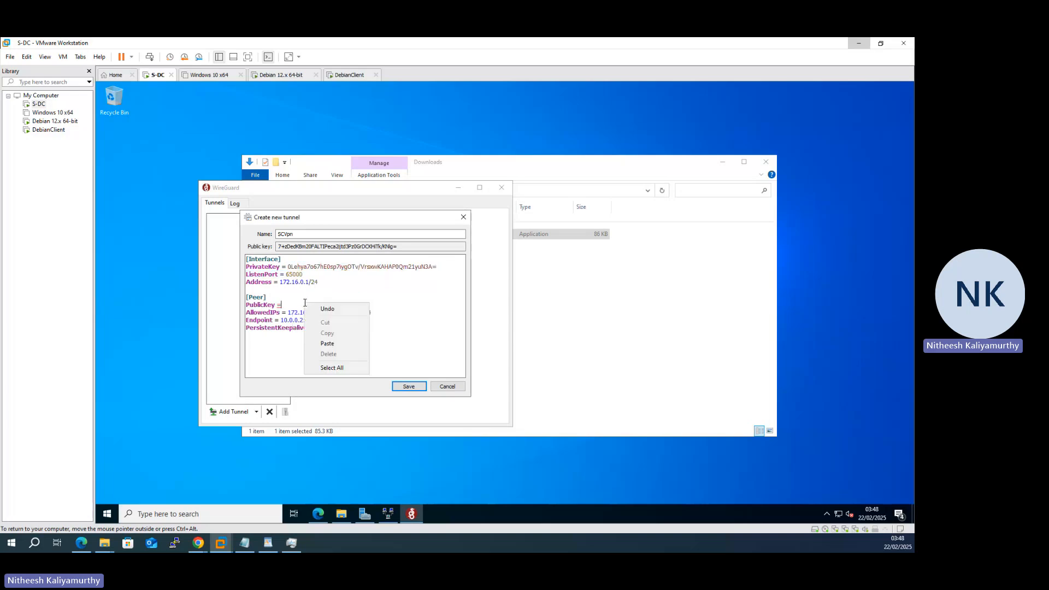
left_click(290, 306)
right_click(290, 304)
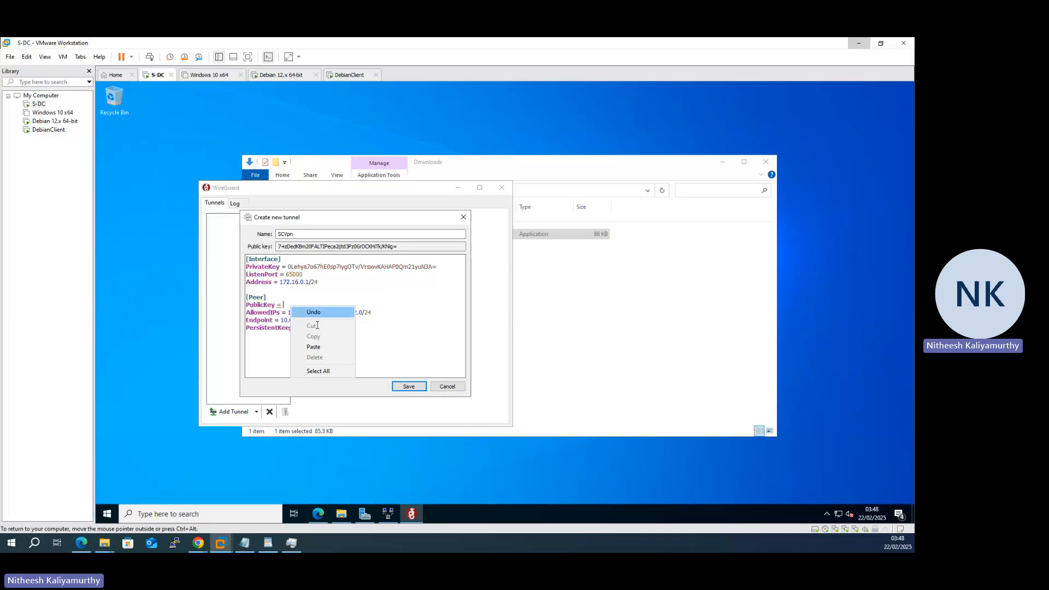
left_click(320, 343)
left_click(413, 387)
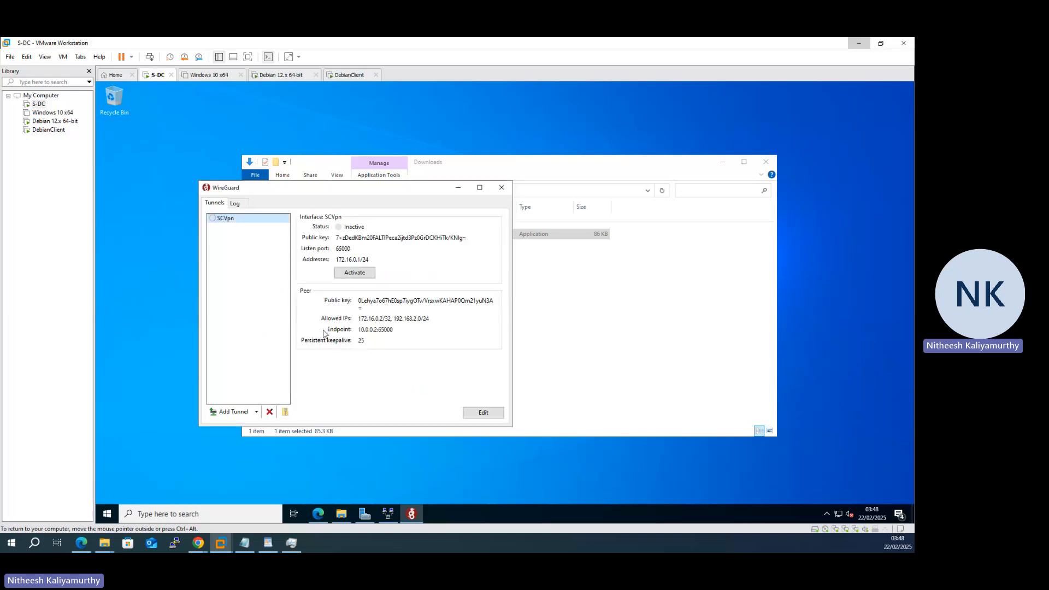
- Switch to the Debian 12.x 64-bit VM and log in with the user account name
left_click(282, 75)
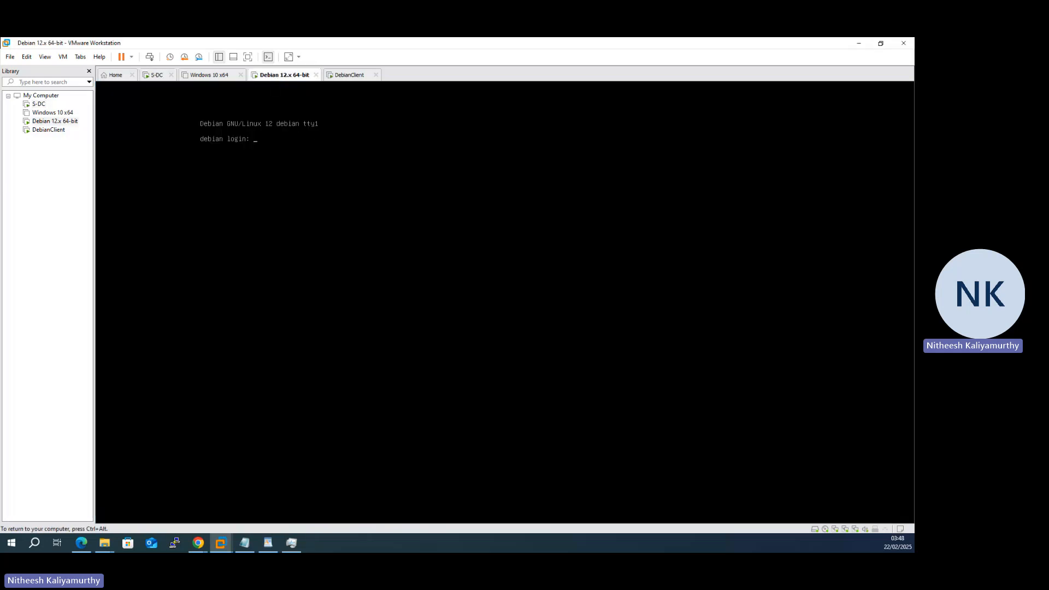
type("nitheesn")
key("Return")
key("Return")
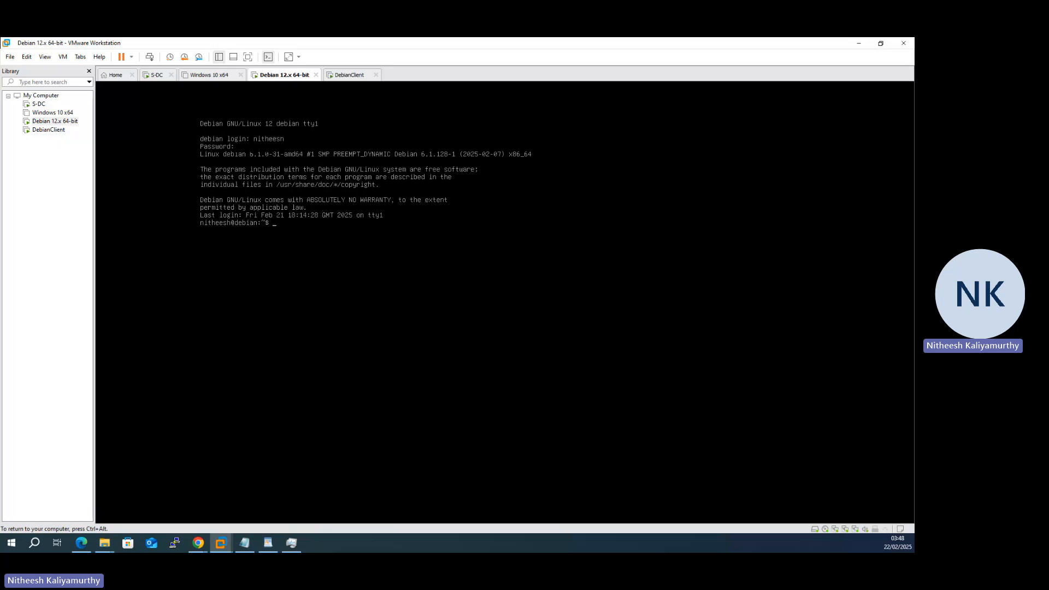
- Update apt and install WireGuard with 'sudo apt update && sudo apt install', entering the sudo password
type("sudo apt update")
type("&& sudo apt install wireguard -y")
key("Return")
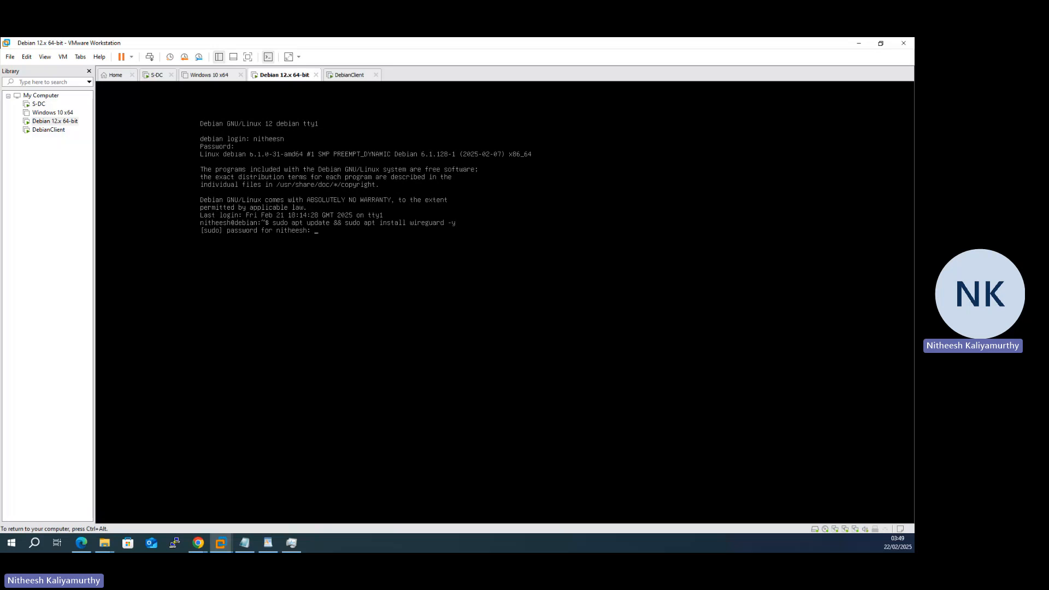
key("Return")
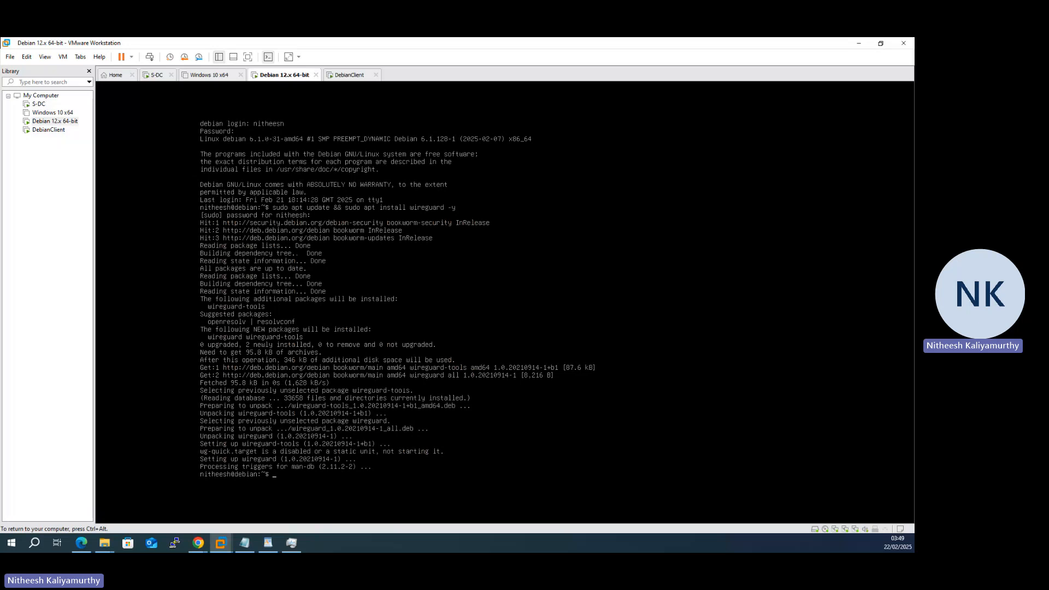
- Run 'wg --version' to confirm wireguard-tools v1.0.20210914, then release input from the VM
type("wg --version")
key("Return")
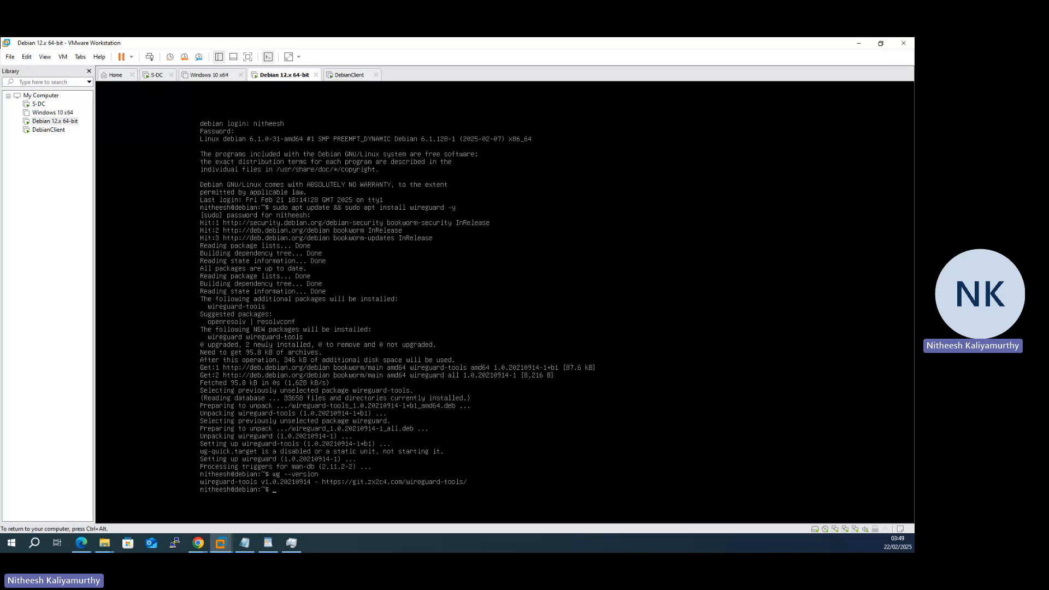
key("ctrl+alt")
- Review the SCVpn tunnel configuration on S-DC, then return to the Debian 12.x 64-bit VM
left_click(156, 75)
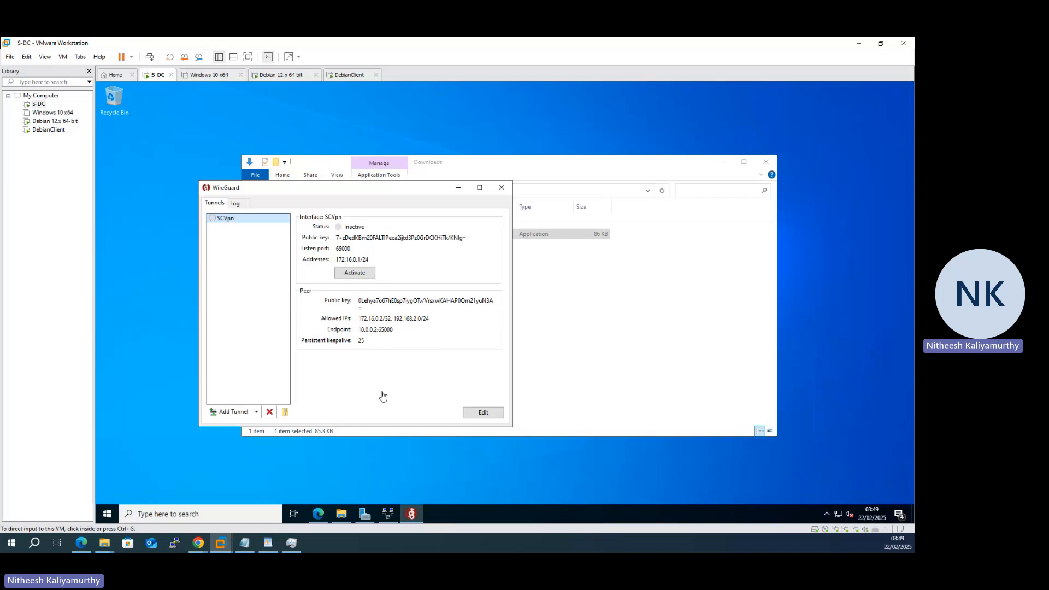
left_click(483, 414)
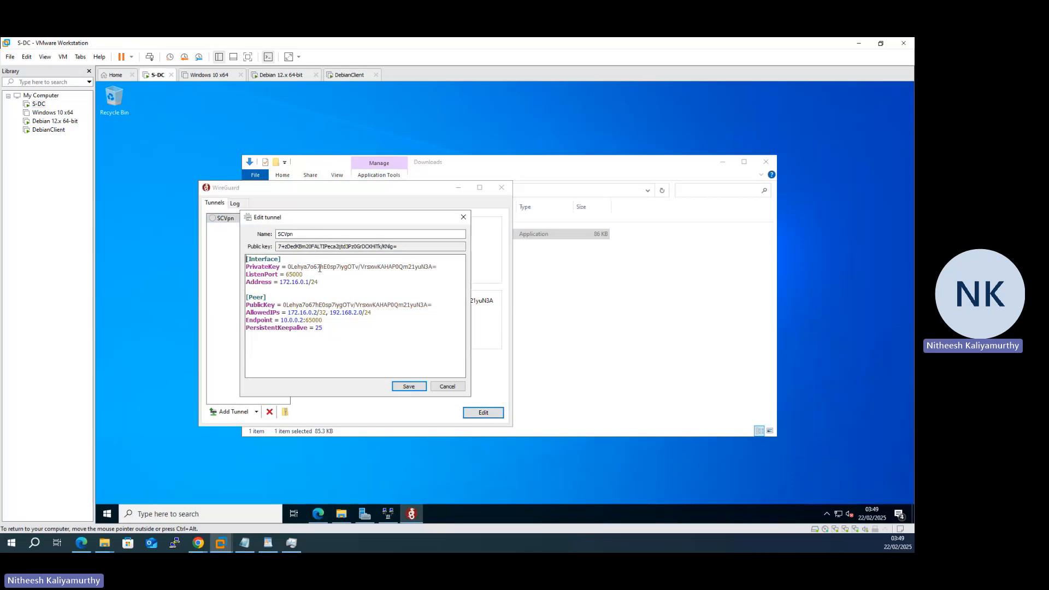
left_click(280, 74)
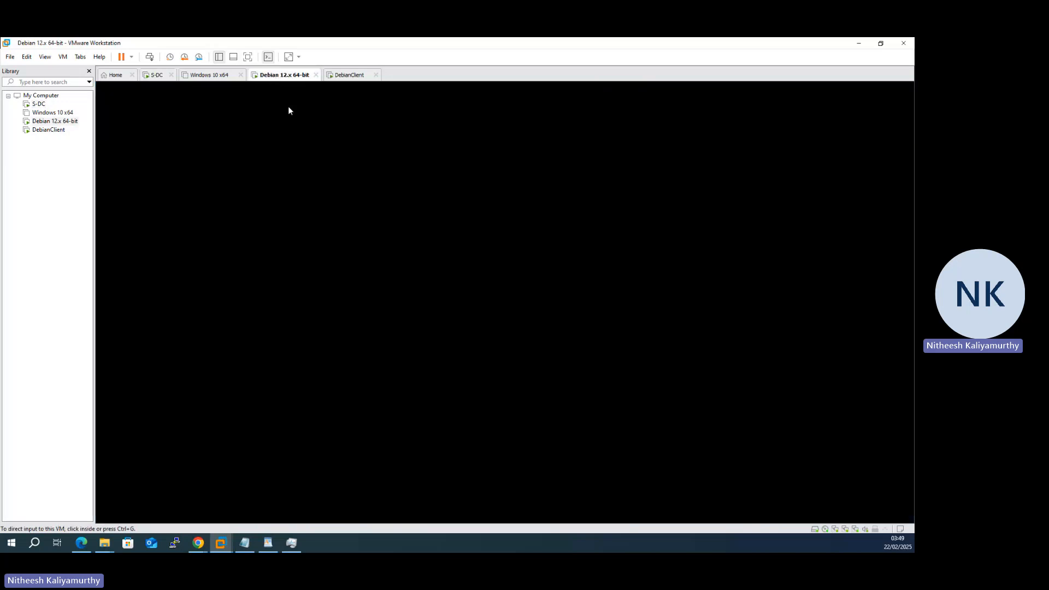
- Try generating the key pair with 'wg genkey | tee /etc/wireguard/privatekey | wg pubkey > /etc/wireguard/publickey'
left_click(443, 310)
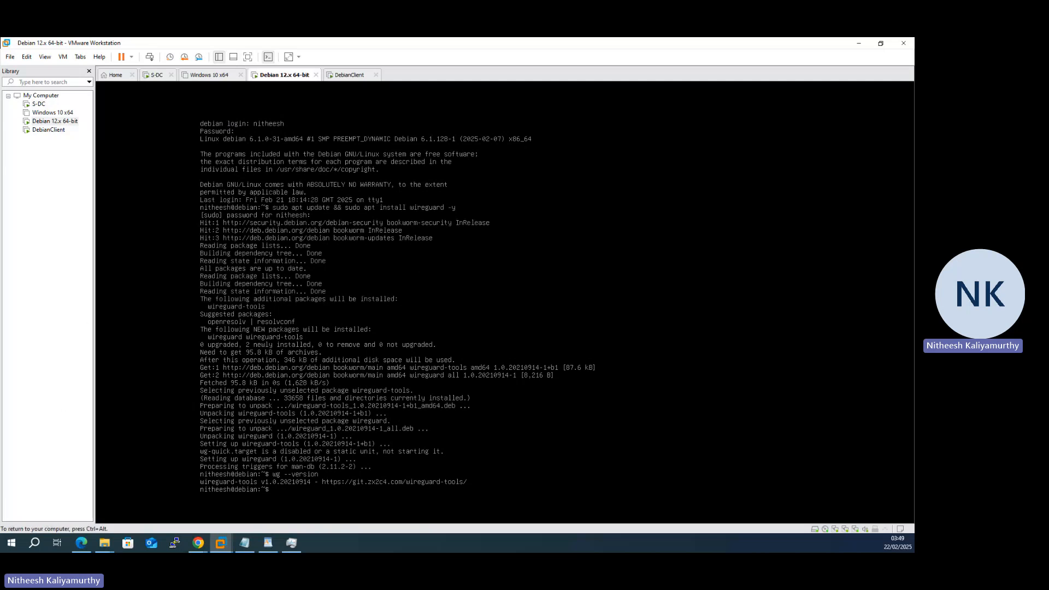
type("wg genkey | tee /etc/wireguard/privatekey")
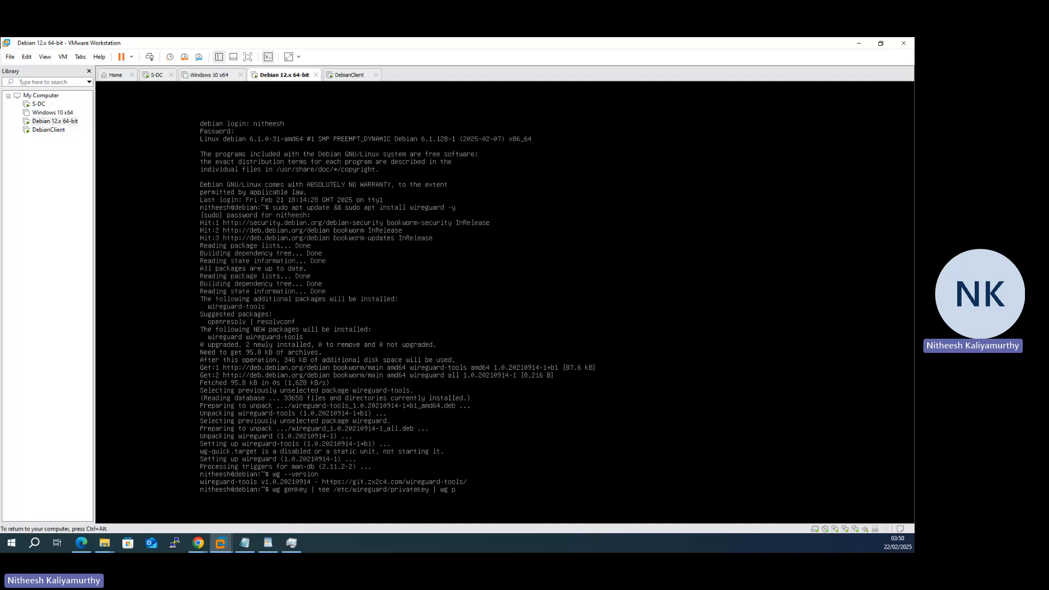
type("| wg pubkey > /etc")
type("/wireguard/publickey")
key("Return")
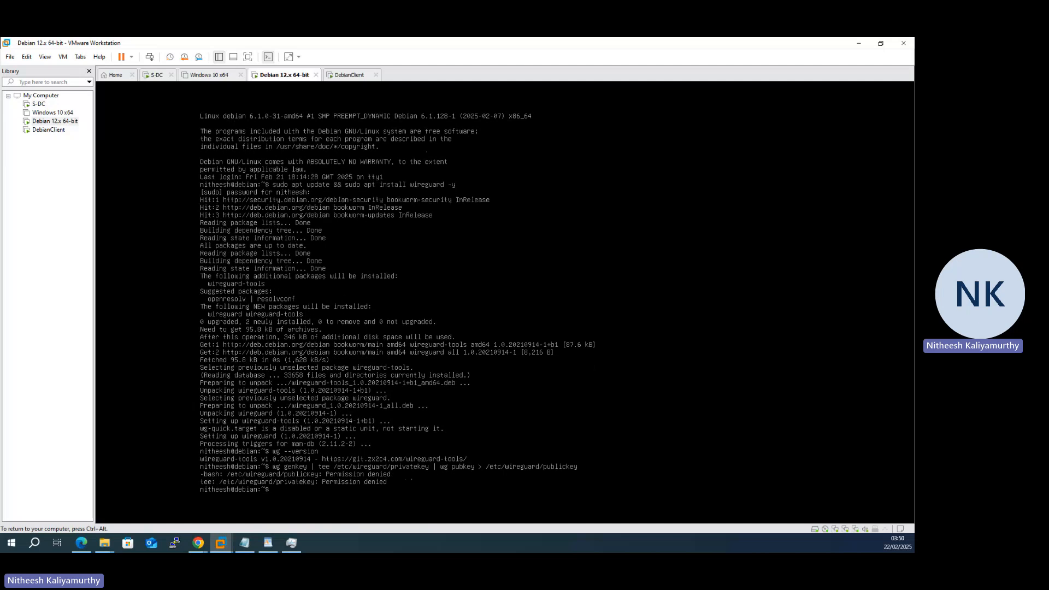
- Rerun the same key generation command prefixed with sudo, which also gets Permission denied
key("Up")
key("Home")
type("sudo")
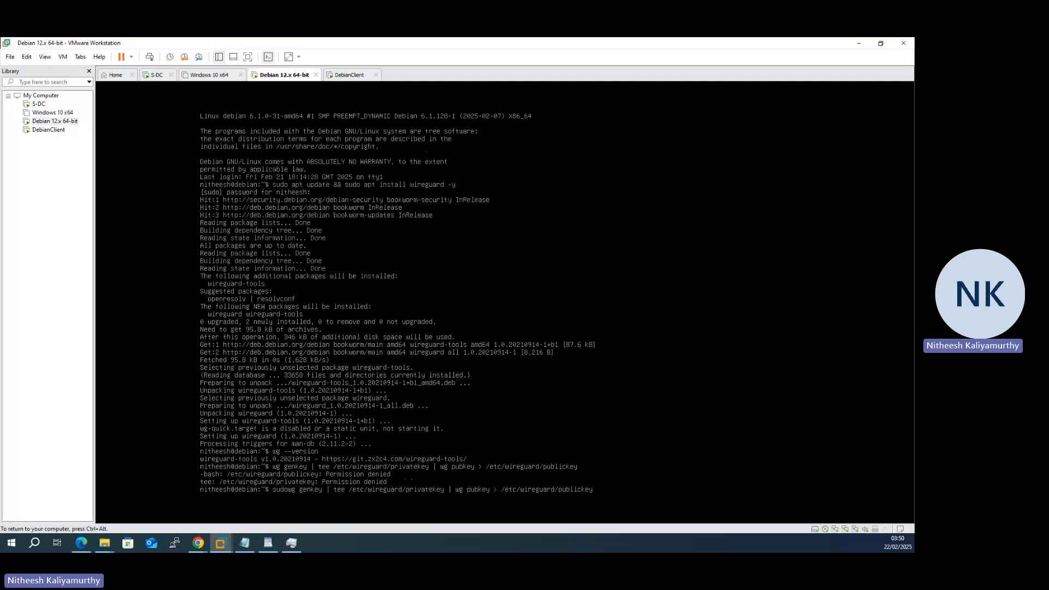
key("Return")
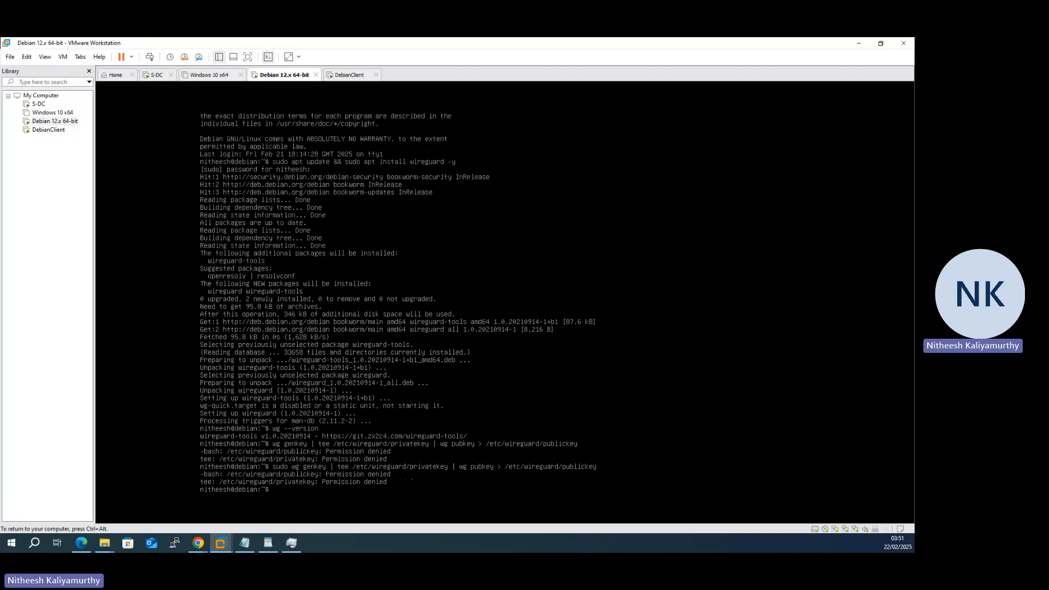
- Switch to root with su and generate the key pair into /etc/wireguard/privatekey and publickey
type("su")
key("Return")
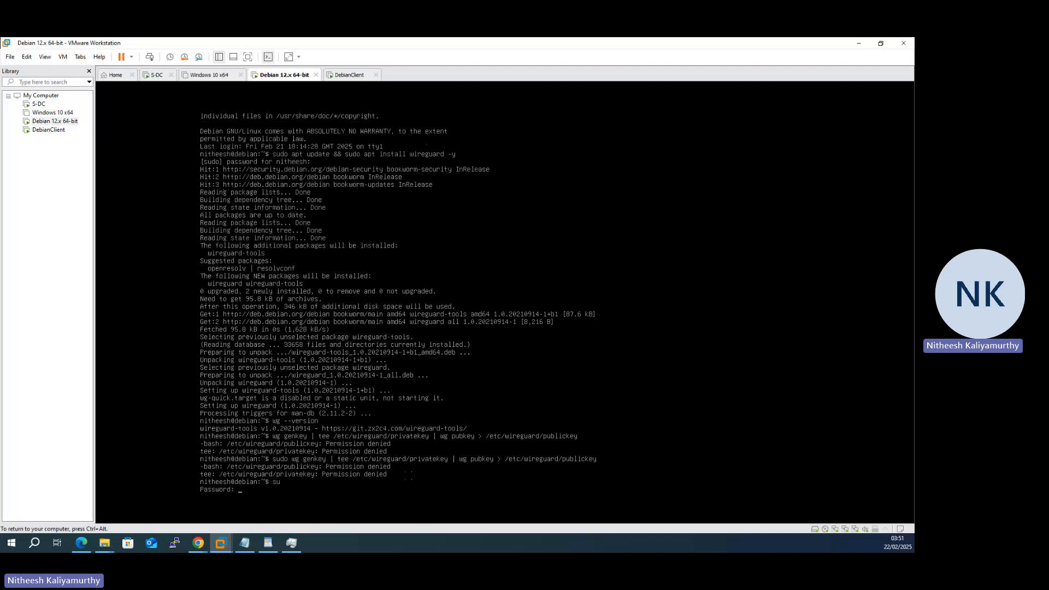
key("Return")
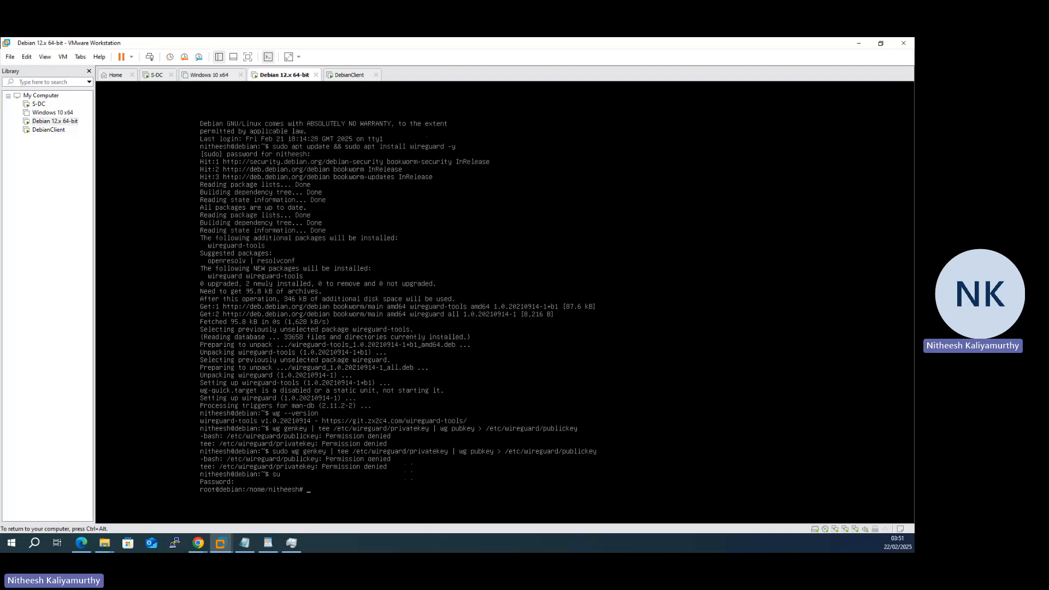
type("wg genkey")
type("| tee /etc/wireguard/privatekey | wg")
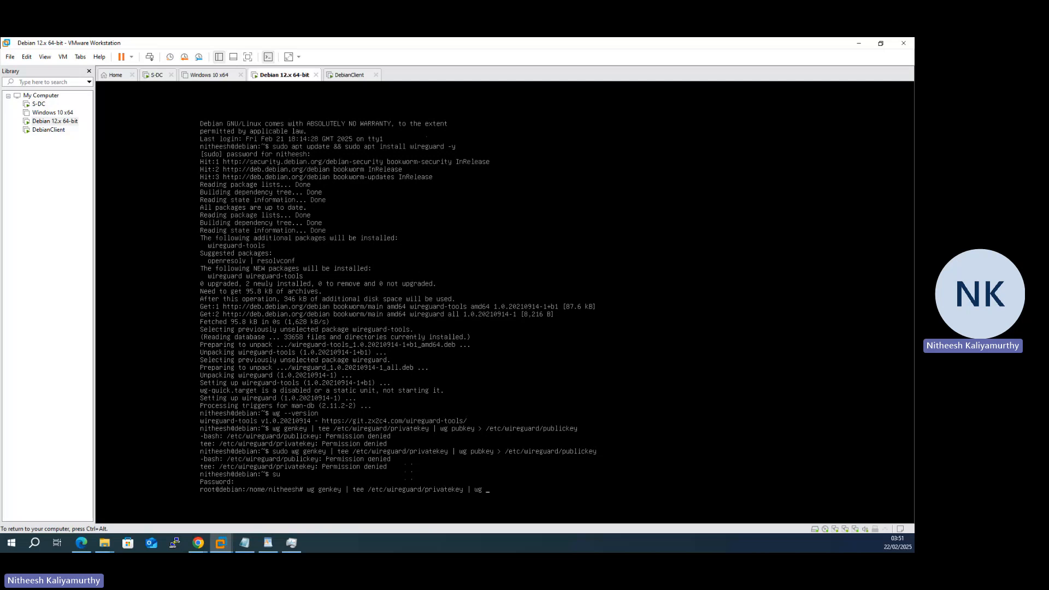
type(" pubkey")
type(" > /e")
type("tc/wireguard/")
type("publickye")
type("ey")
key("Return")
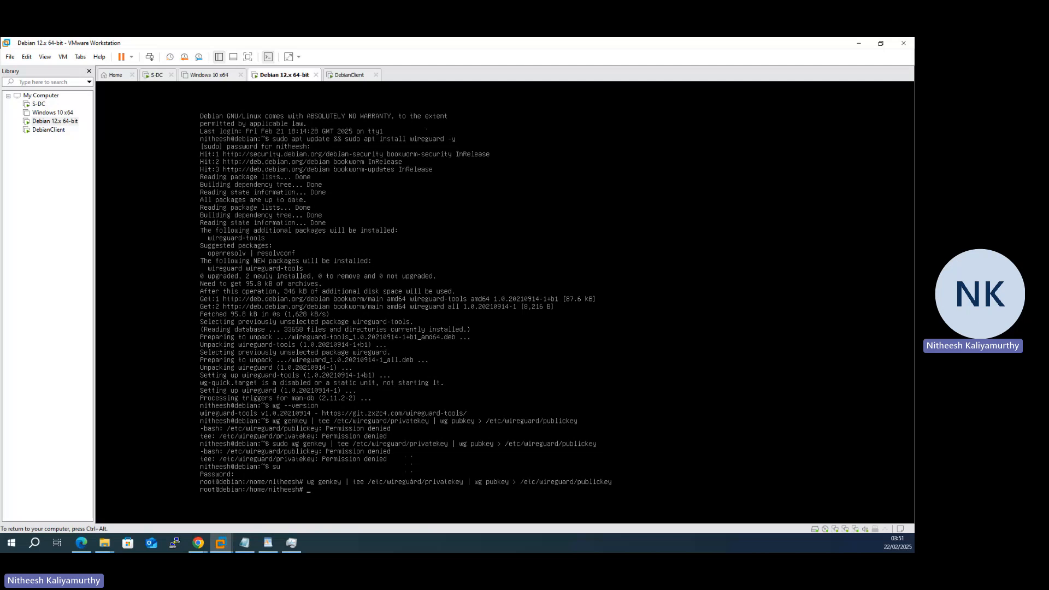
- Print /etc/wireguard/privatekey and /etc/wireguard/publickey with cat
type("cat /etc/wir")
key("Tab")
type("pr")
key("Tab")
key("Return")
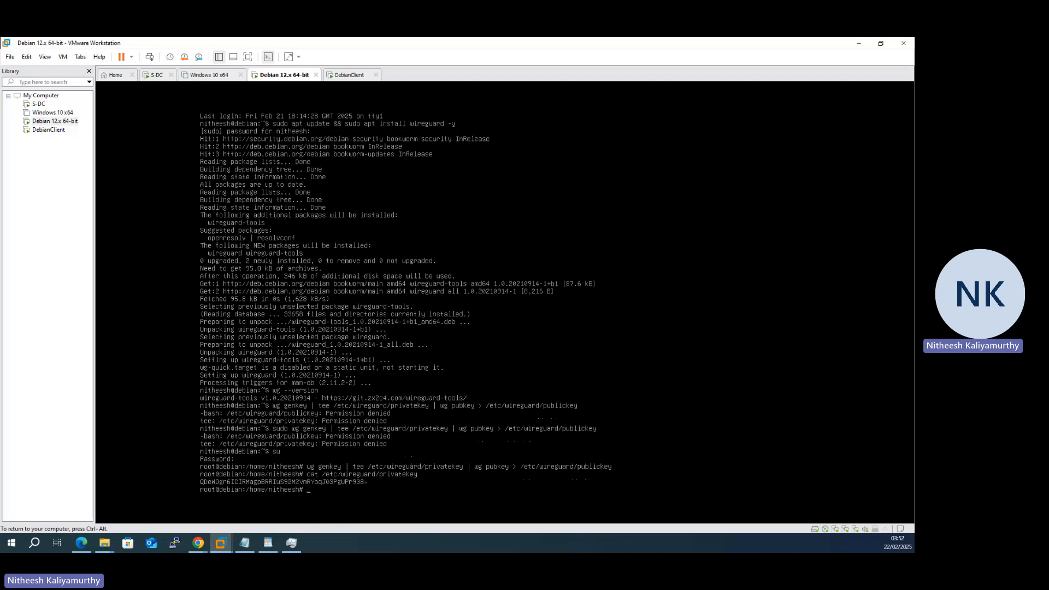
key("Up")
key("BackSpace")
key("BackSpace")
key("BackSpace")
key("BackSpace")
key("BackSpace")
key("BackSpace")
key("BackSpace")
key("Tab")
key("Return")
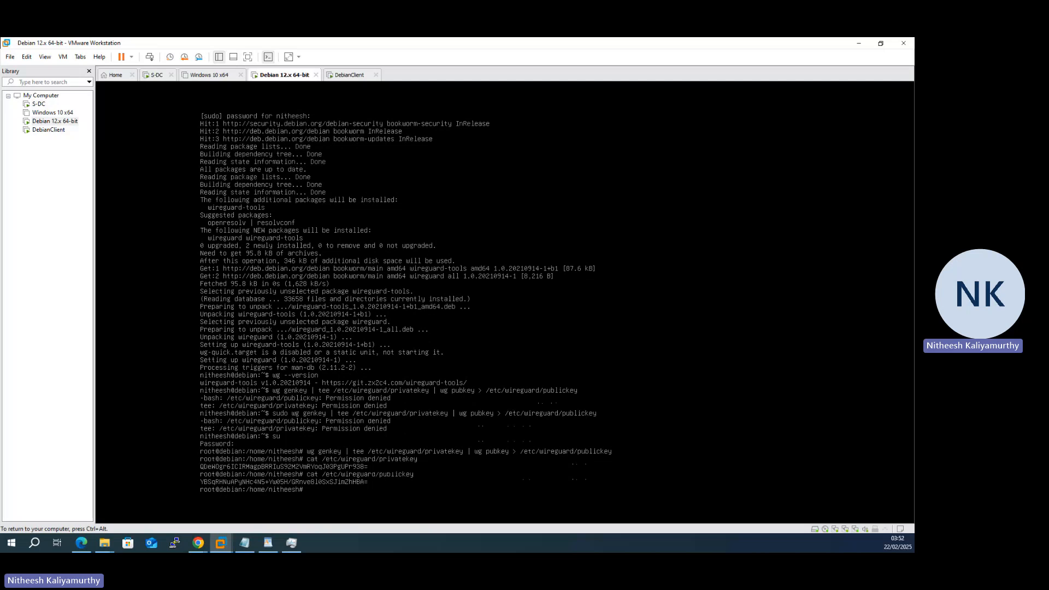
- Start an SSH connection to the Debian 12.x 64-bit VM from its Library context menu
key("ctrl+alt")
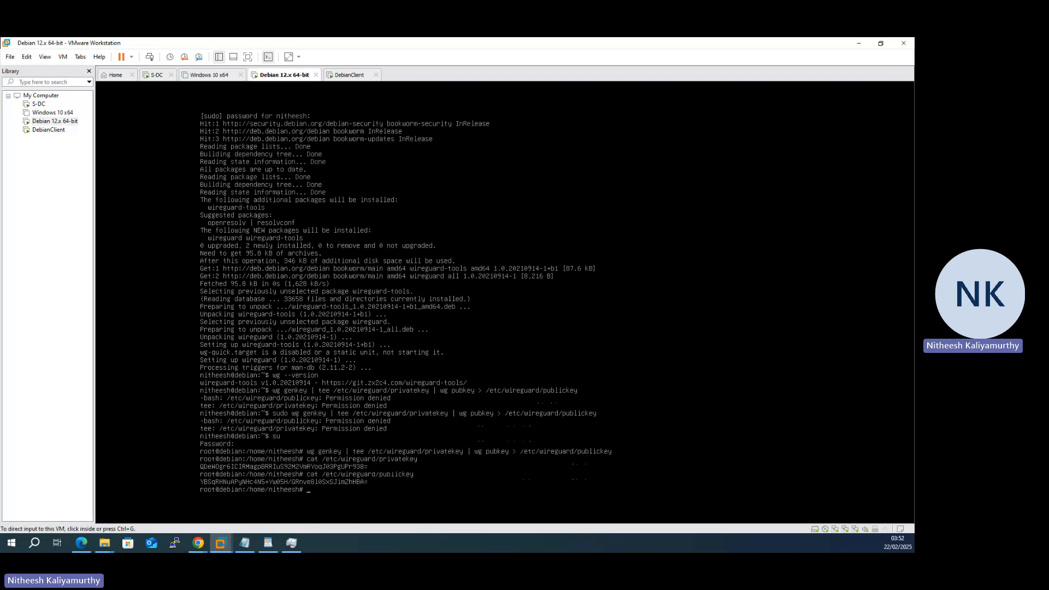
right_click(44, 121)
mouse_move(107, 245)
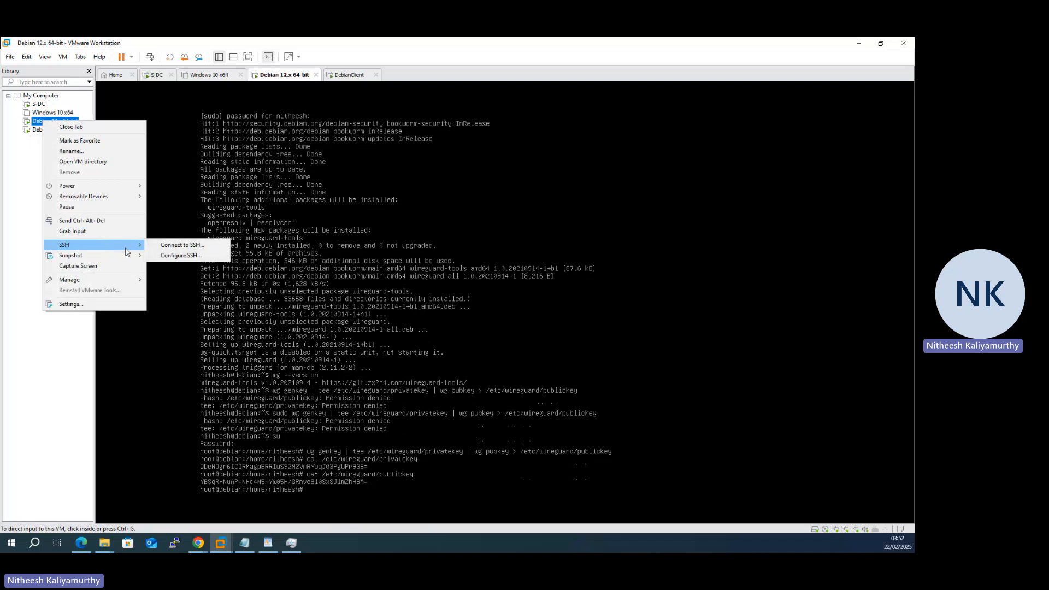
left_click(168, 247)
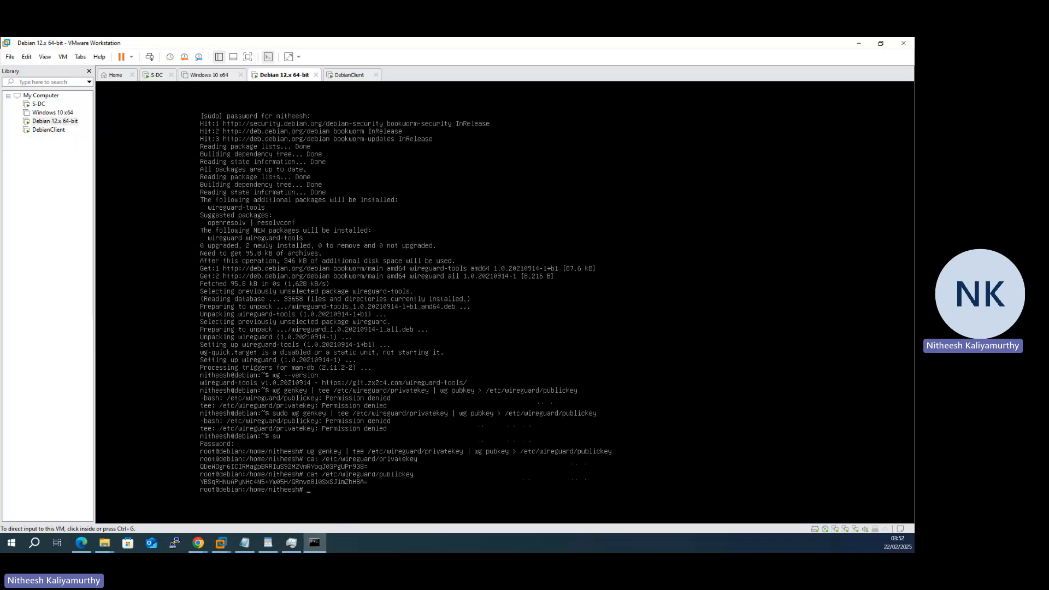
left_click_drag(281, 141, 438, 188)
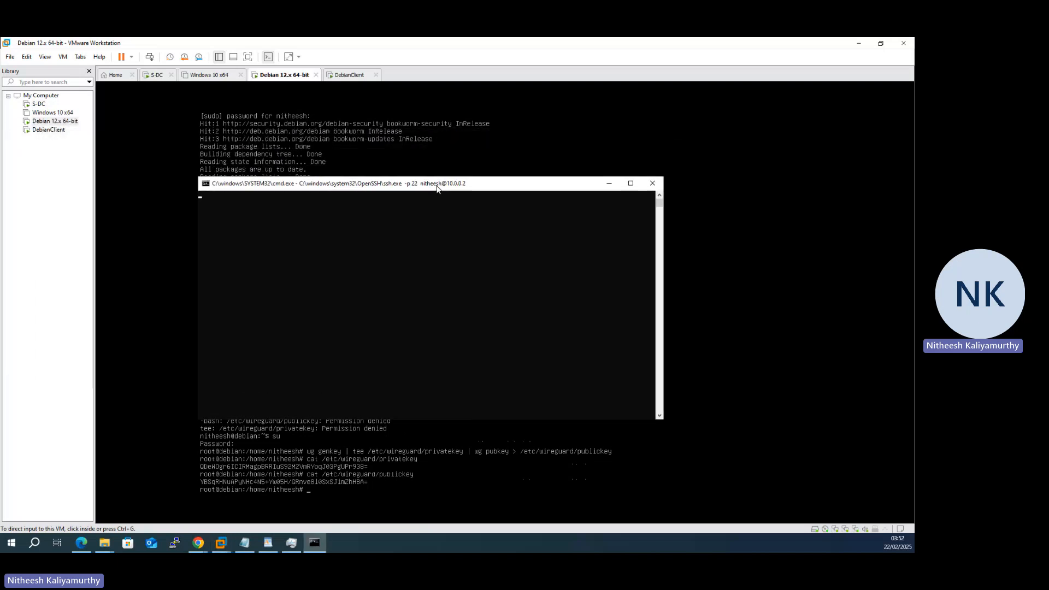
left_click(440, 220)
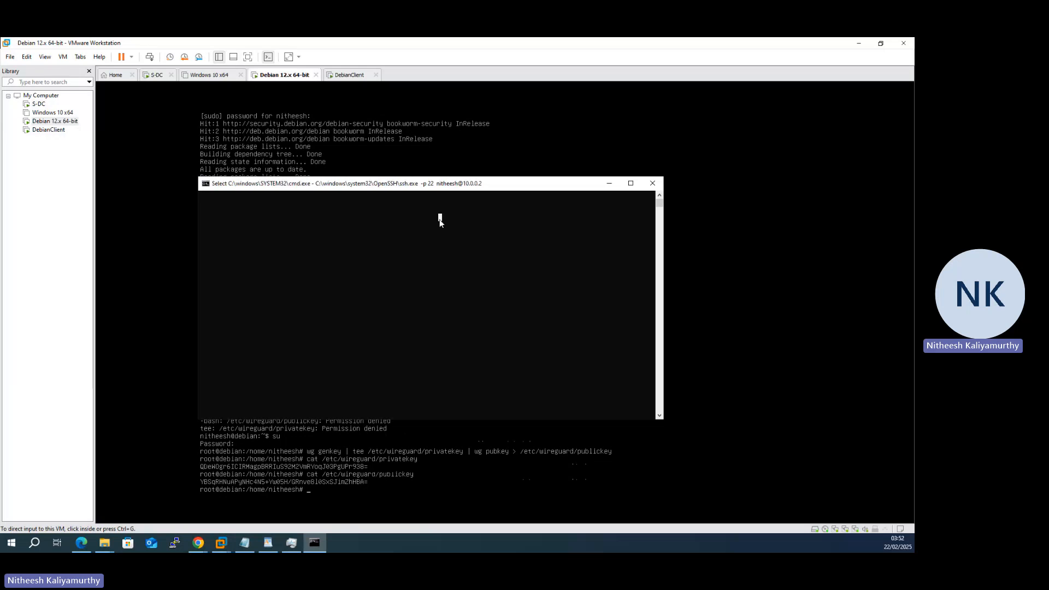
key("Escape")
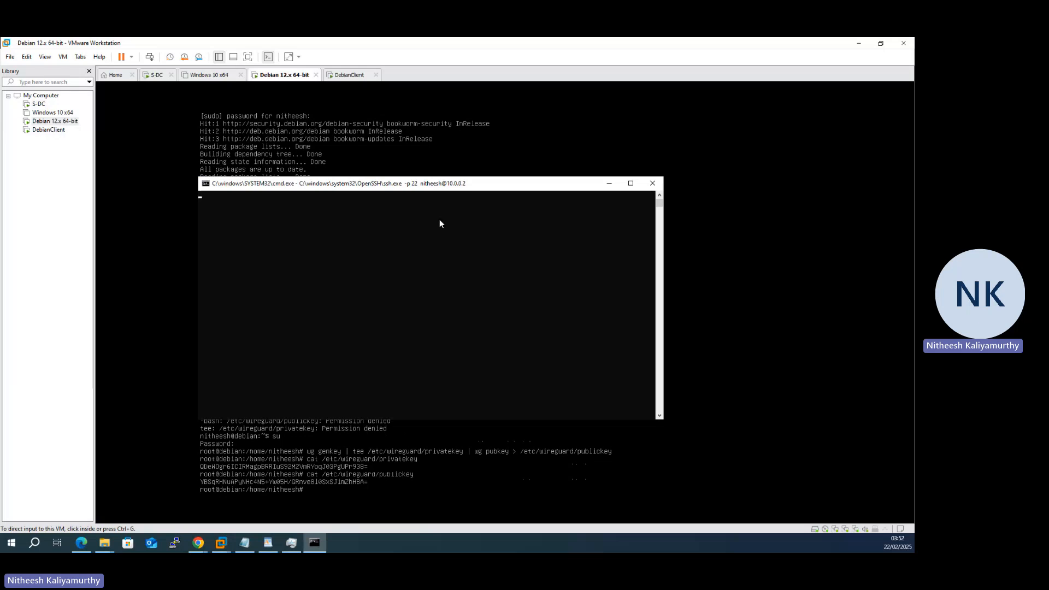
left_click(652, 184)
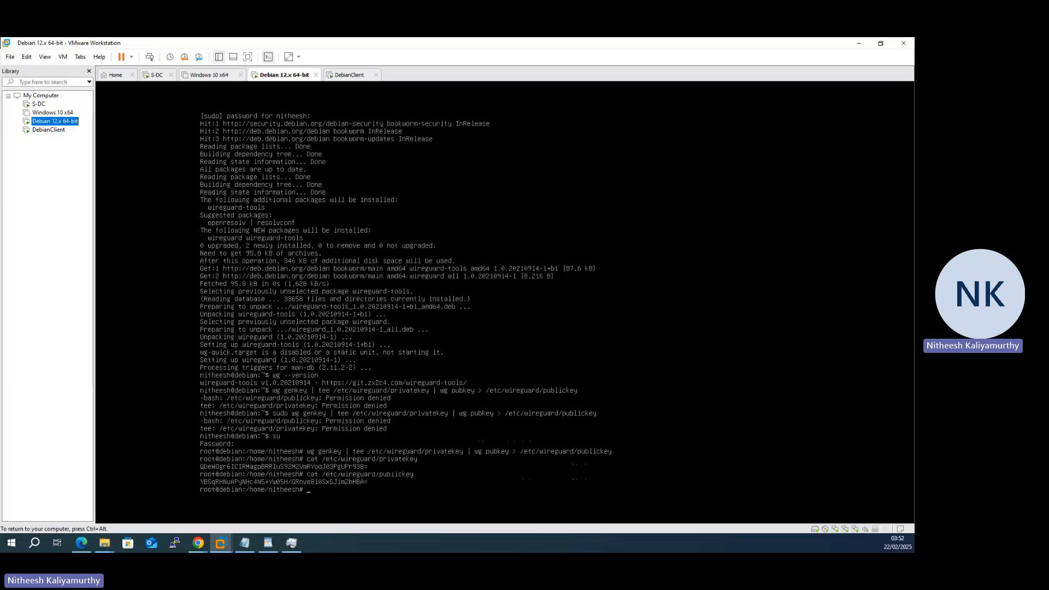
right_click(57, 123)
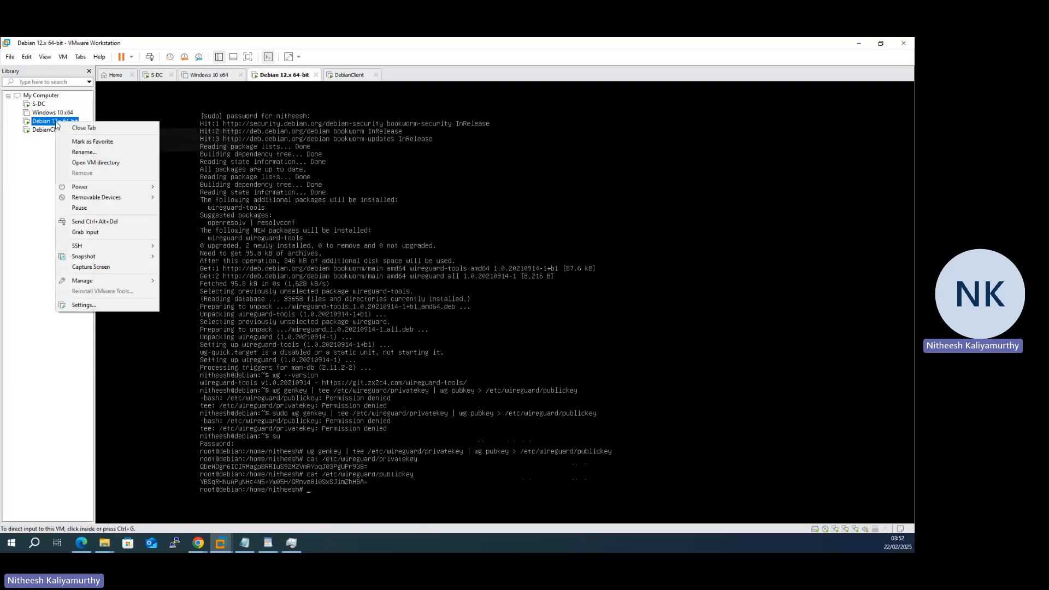
mouse_move(140, 250)
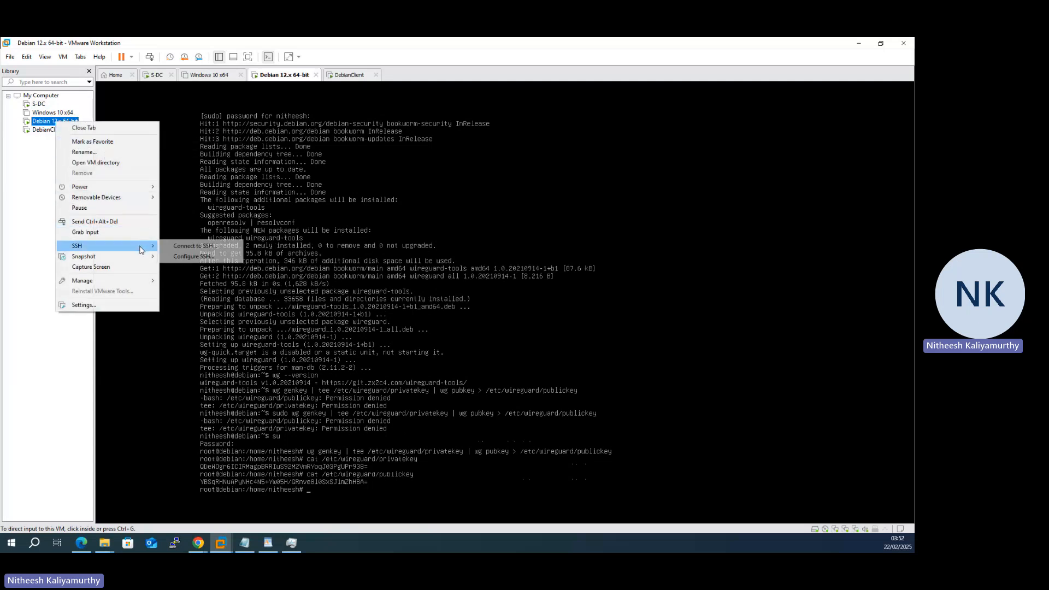
left_click(187, 247)
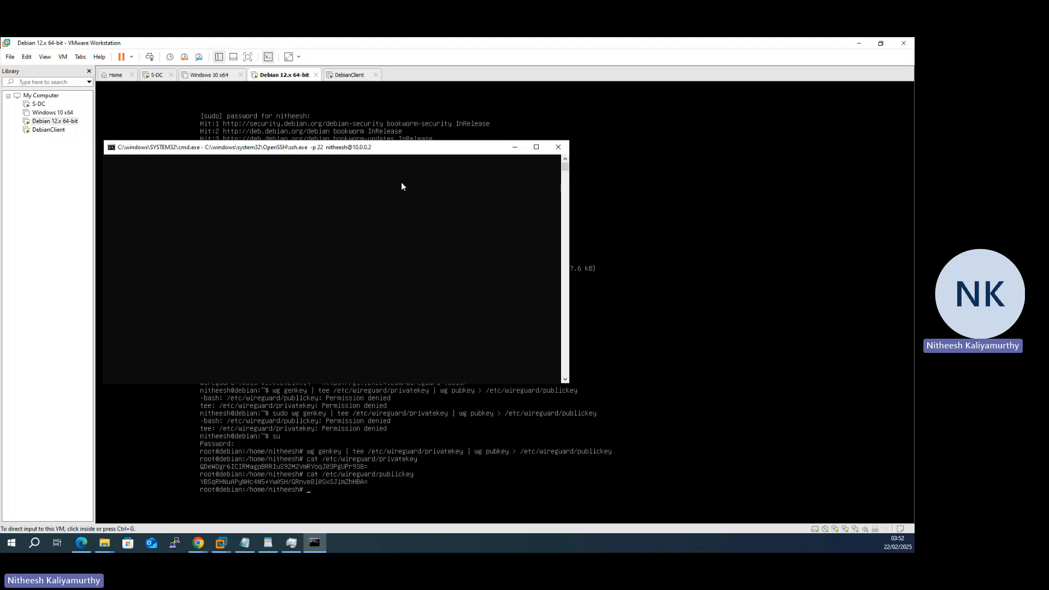
left_click(401, 183)
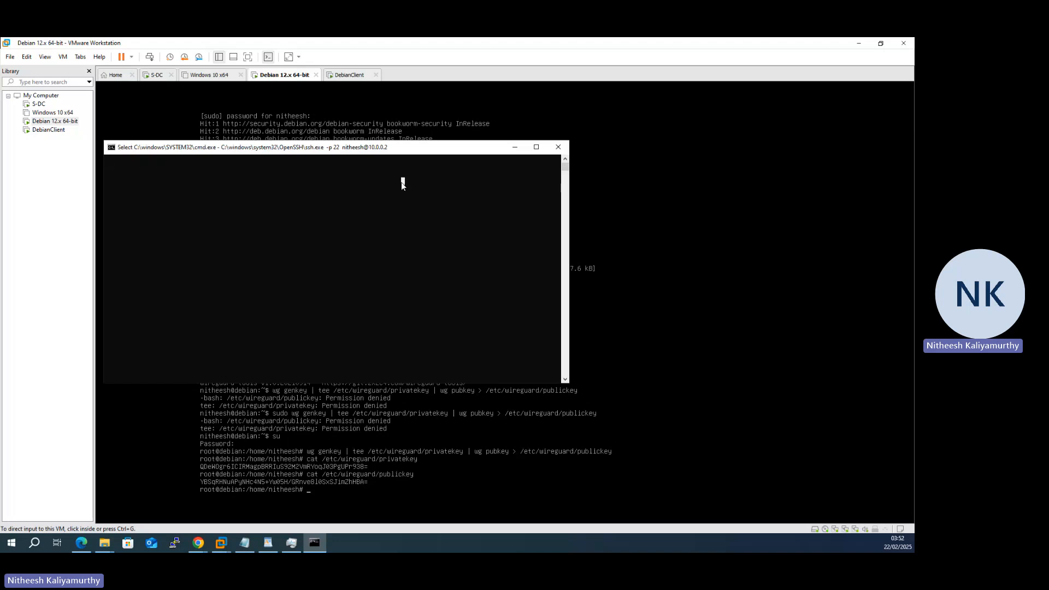
key("Return")
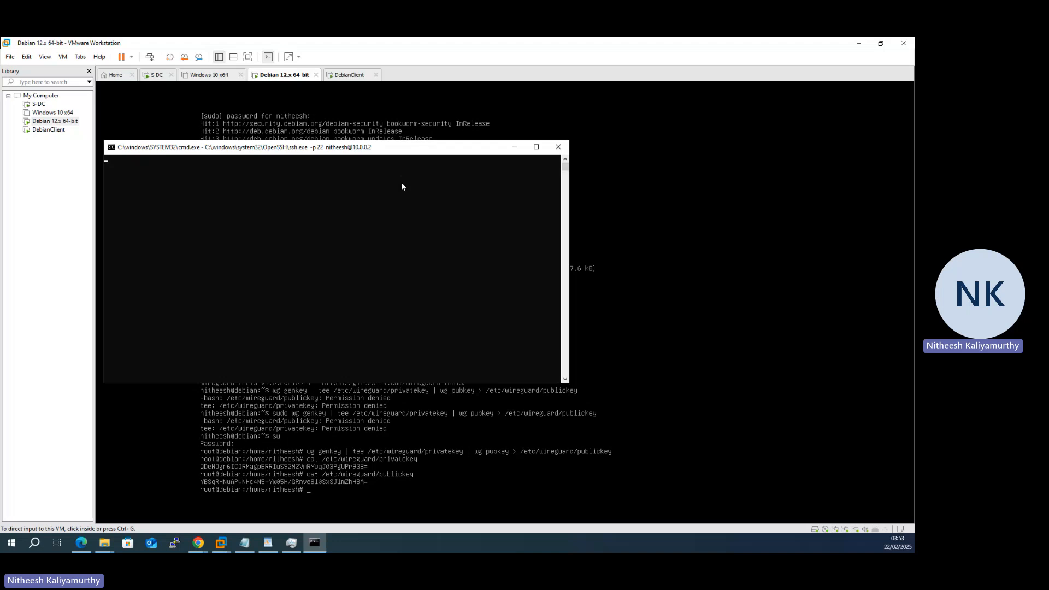
type("n")
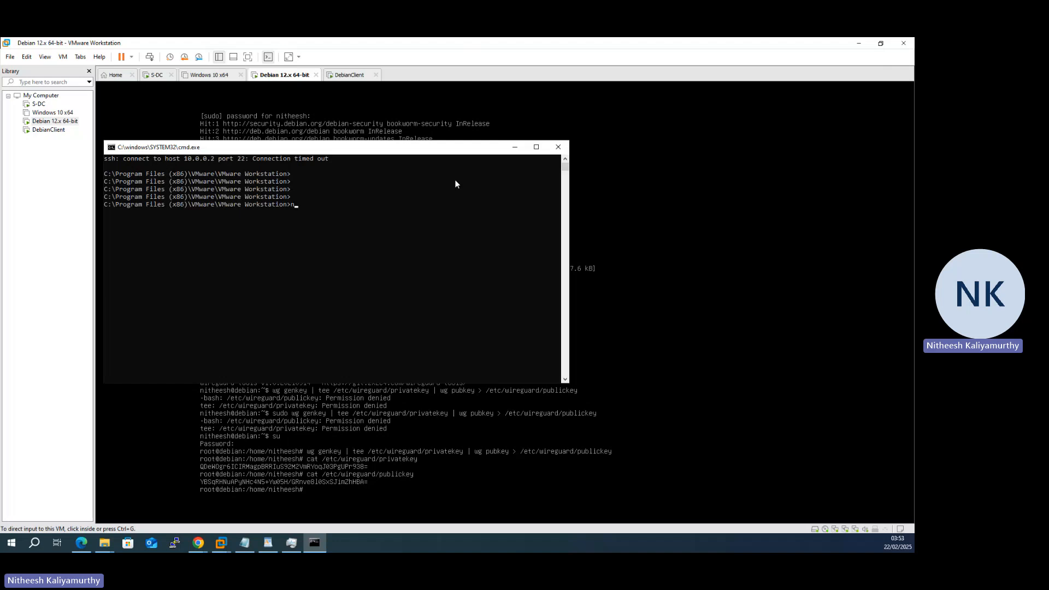
left_click(557, 148)
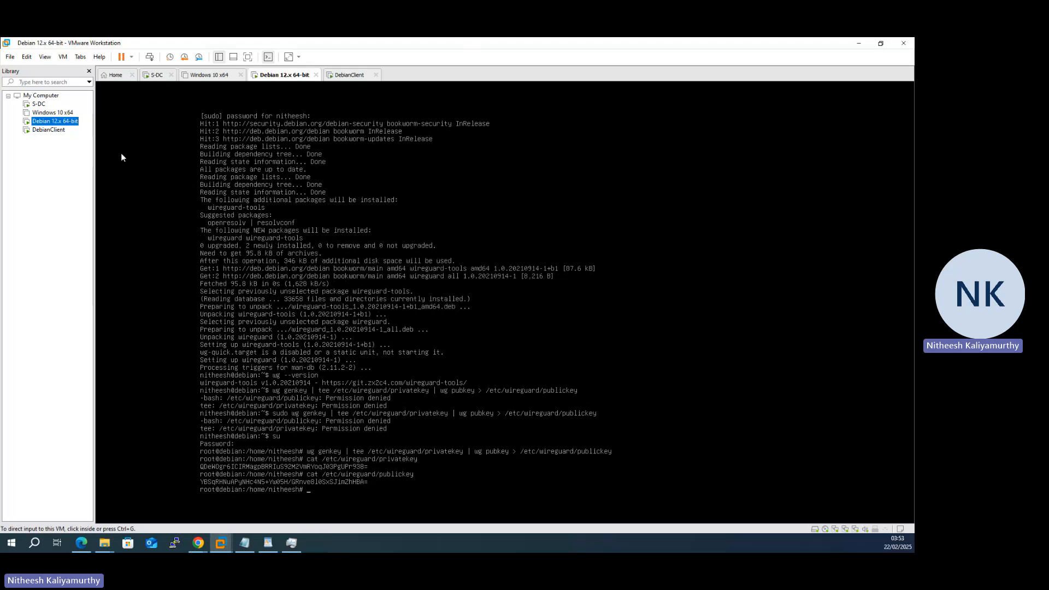
- Start a new SSH connection to the Debian 12.x 64-bit VM via SSH > Connect to SSH..
right_click(68, 127)
mouse_move(143, 249)
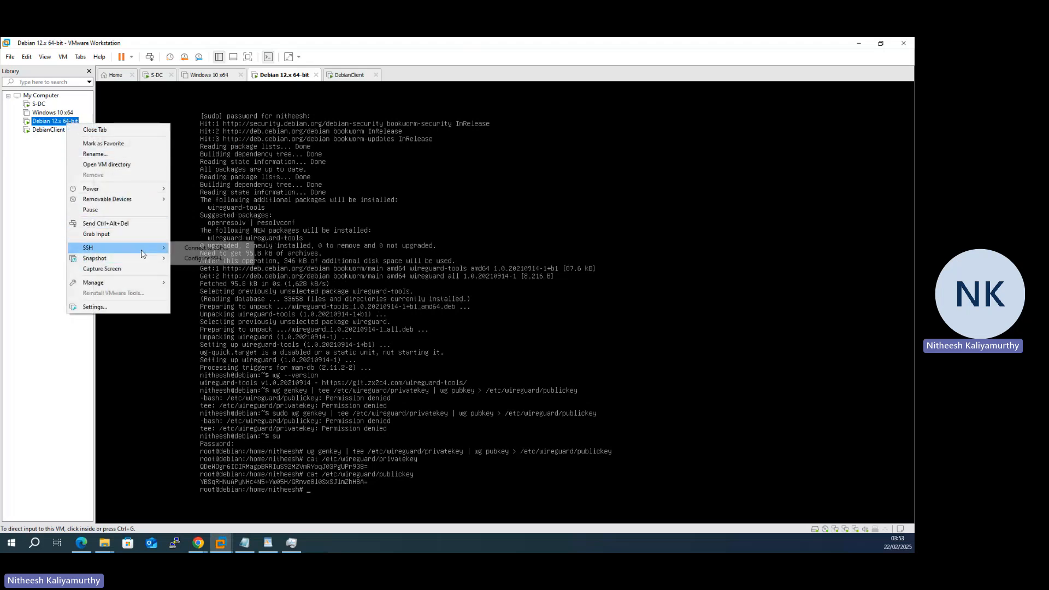
left_click(192, 249)
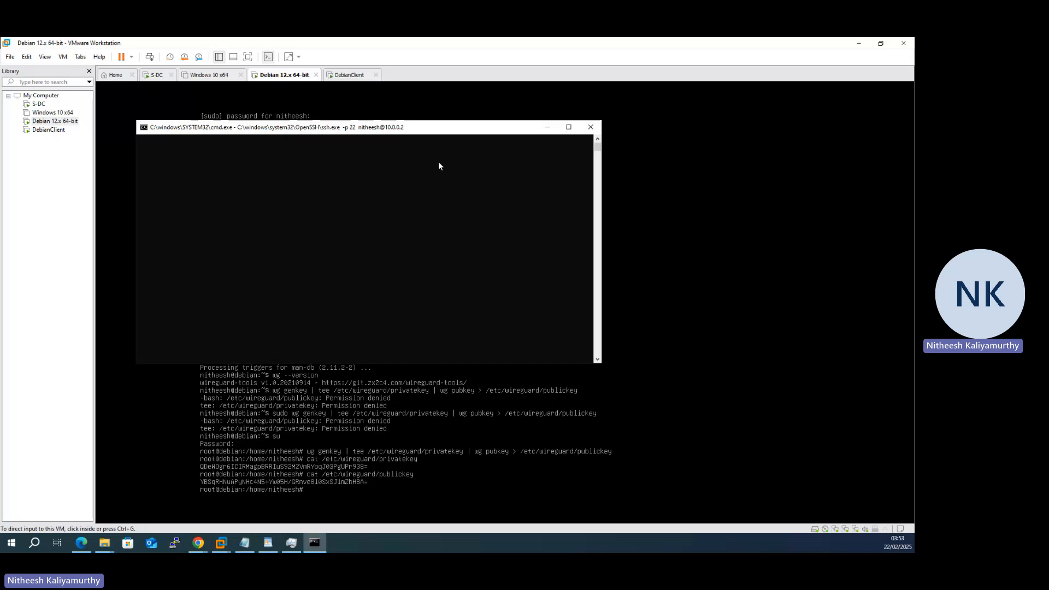
- Move the SSH console window off to the left and return focus to the Debian VM console
left_click(439, 164)
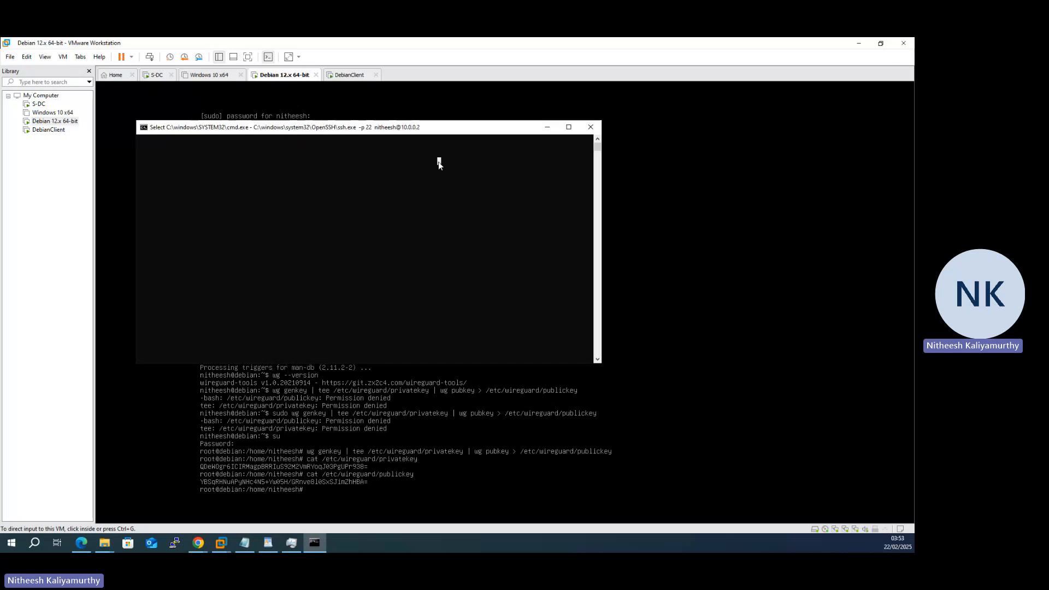
key("Return")
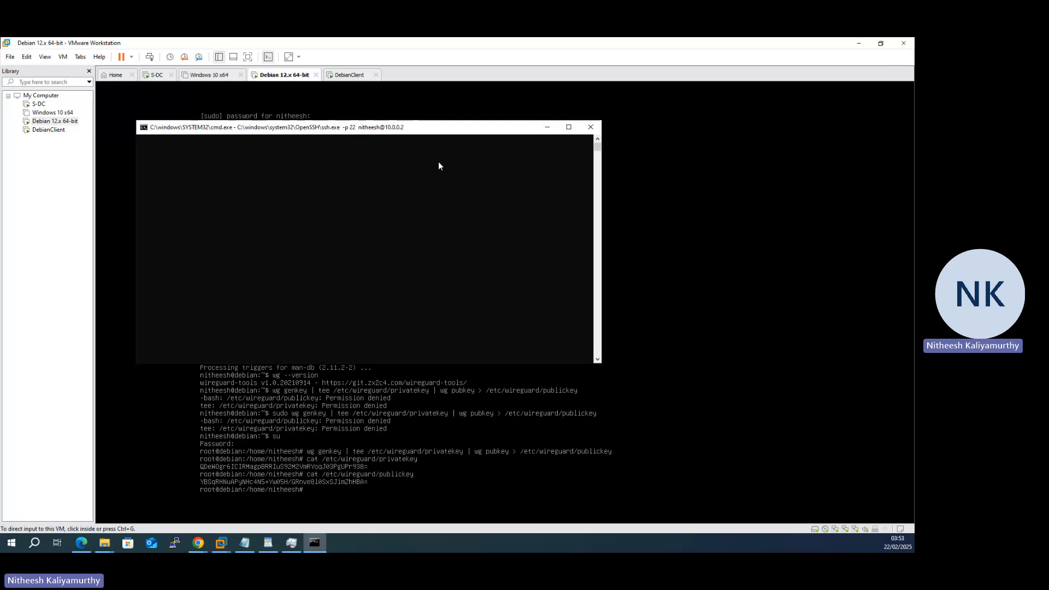
left_click(464, 491)
key("ctrl+alt")
left_click(324, 545)
left_click_drag(410, 130, 2, 158)
left_click(369, 485)
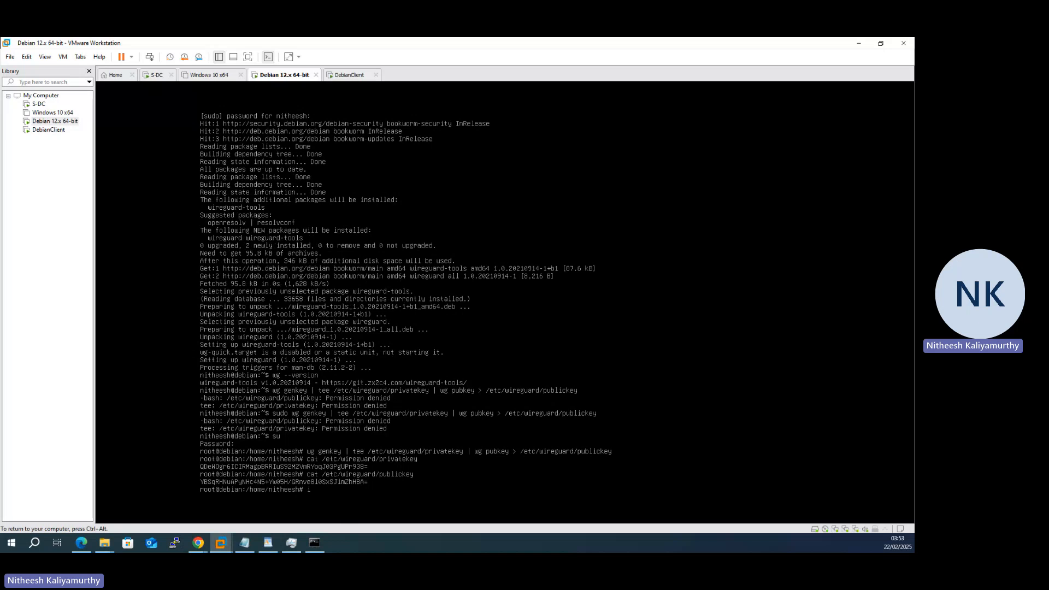
- Run 'ip ad' to list the Debian VM's interfaces and addresses, then release input
type("ip ad")
key("Return")
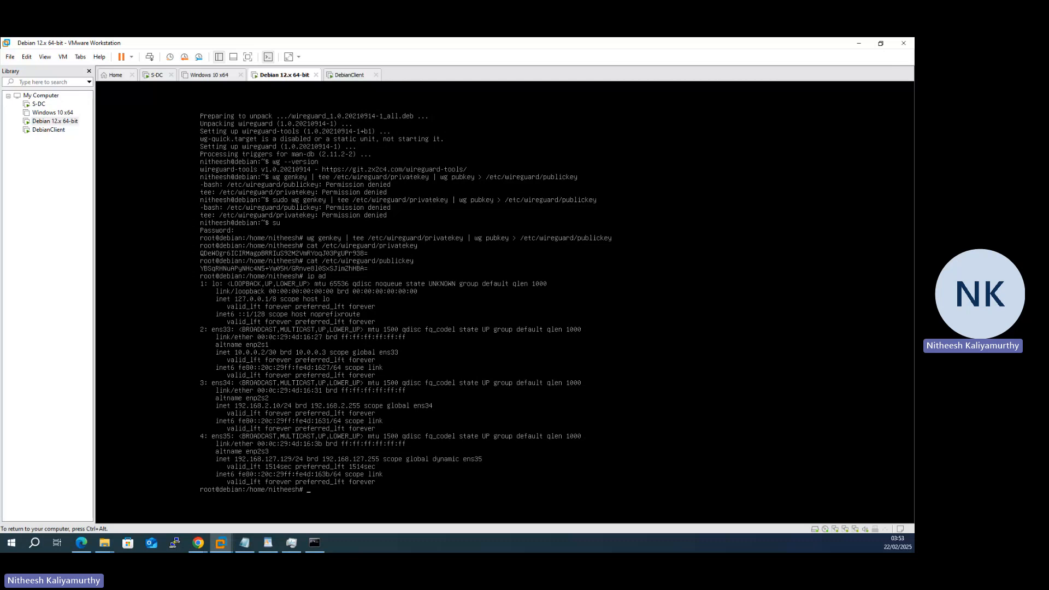
key("ctrl+alt")
- Open the SSH connection for DebianClient and cancel it
right_click(41, 131)
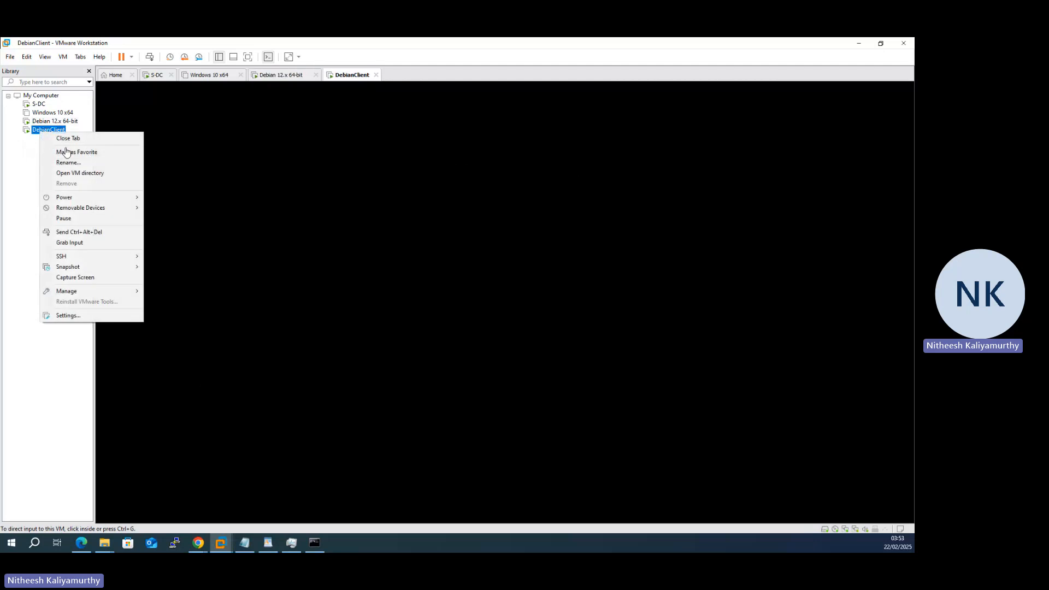
mouse_move(94, 257)
left_click(177, 258)
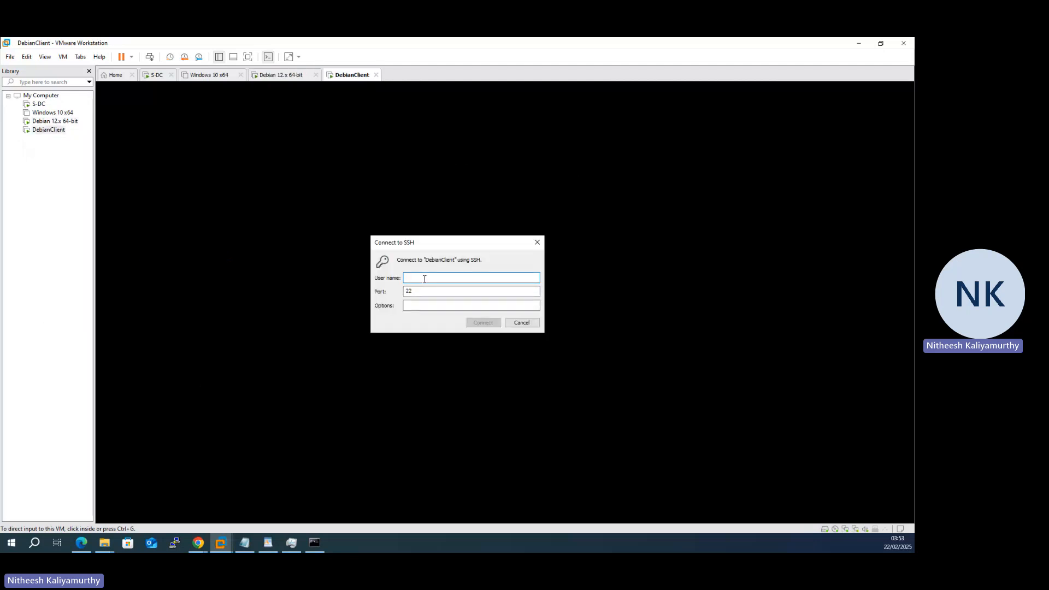
left_click(522, 323)
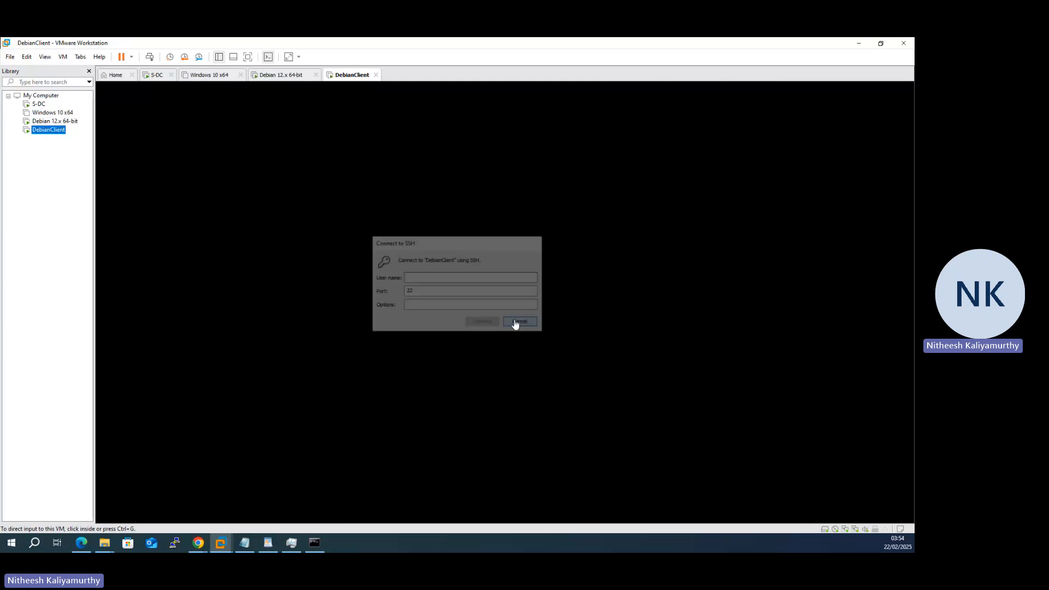
- Start an SSH connection to the Debian 12.x 64-bit VM via SSH > Connect to SSH..
right_click(59, 122)
mouse_move(145, 245)
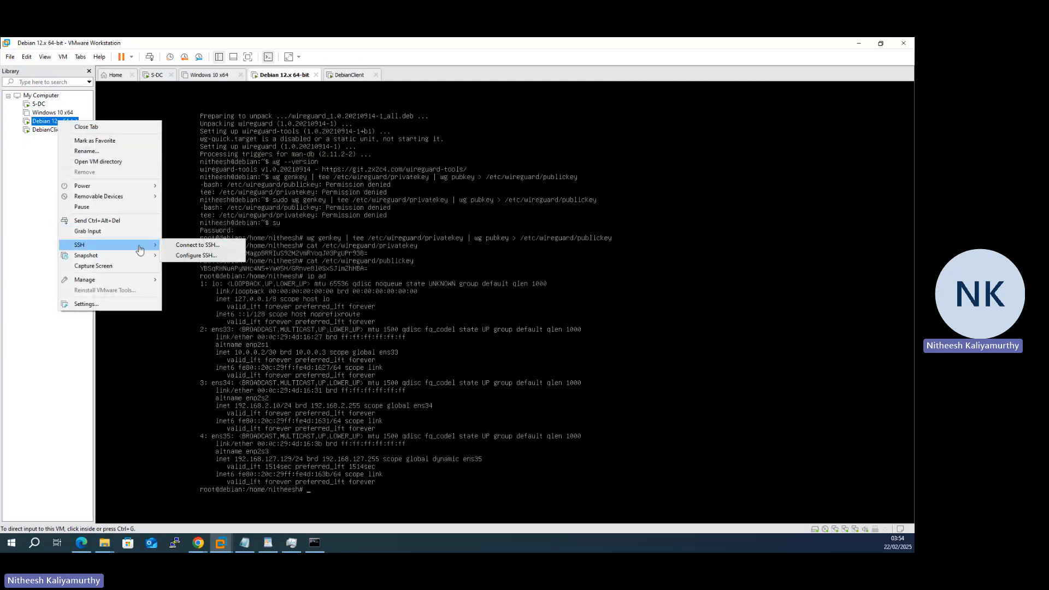
left_click(196, 245)
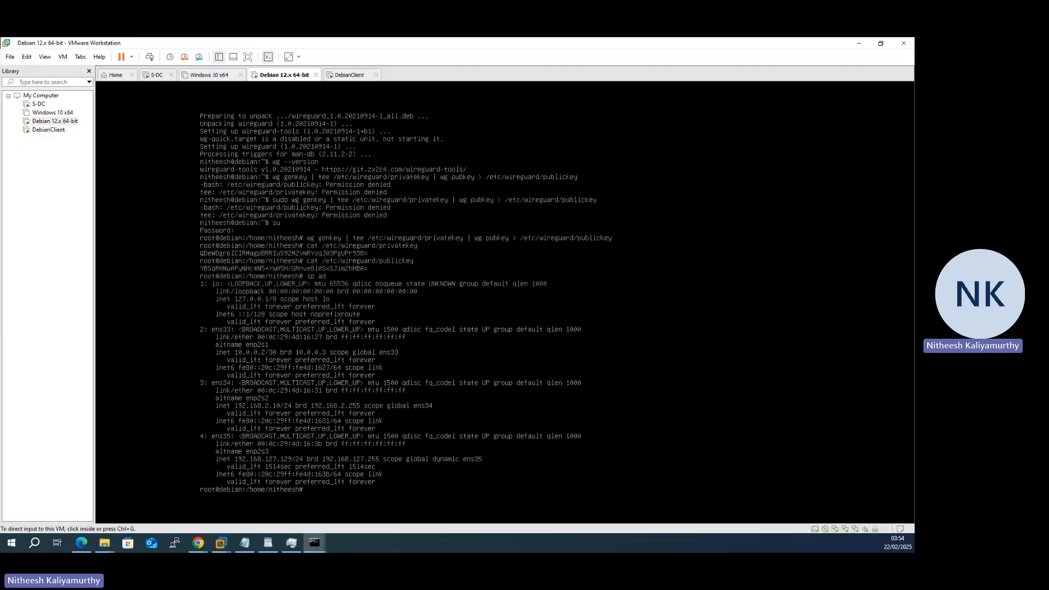